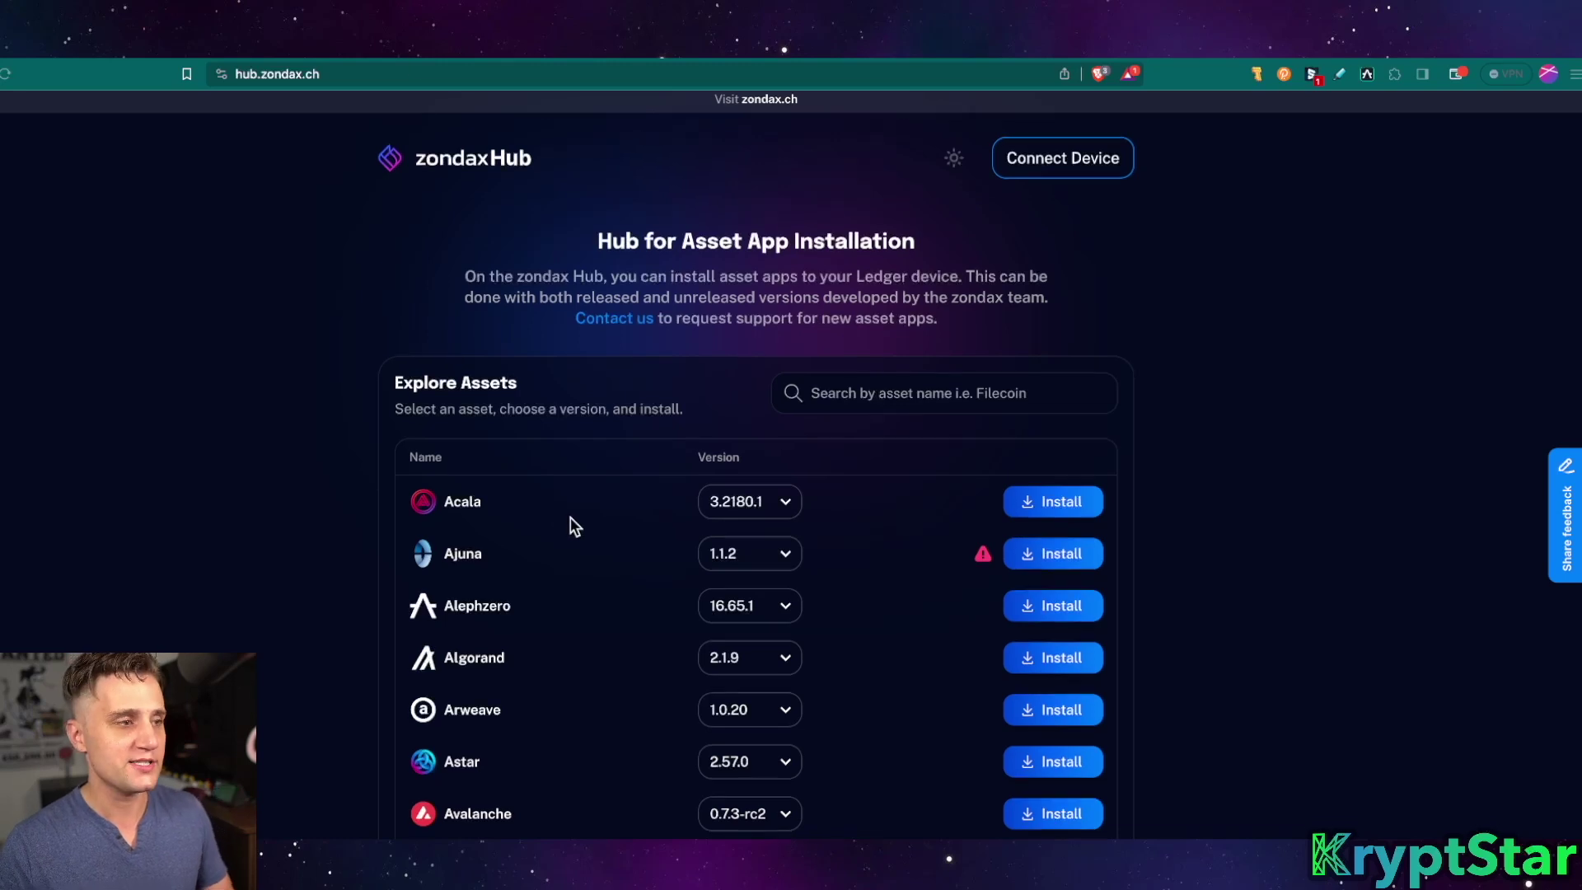
# - Connect the Ledger Nano S Plus to Zondax Hub
pyautogui.scroll(-2, 570, 516)
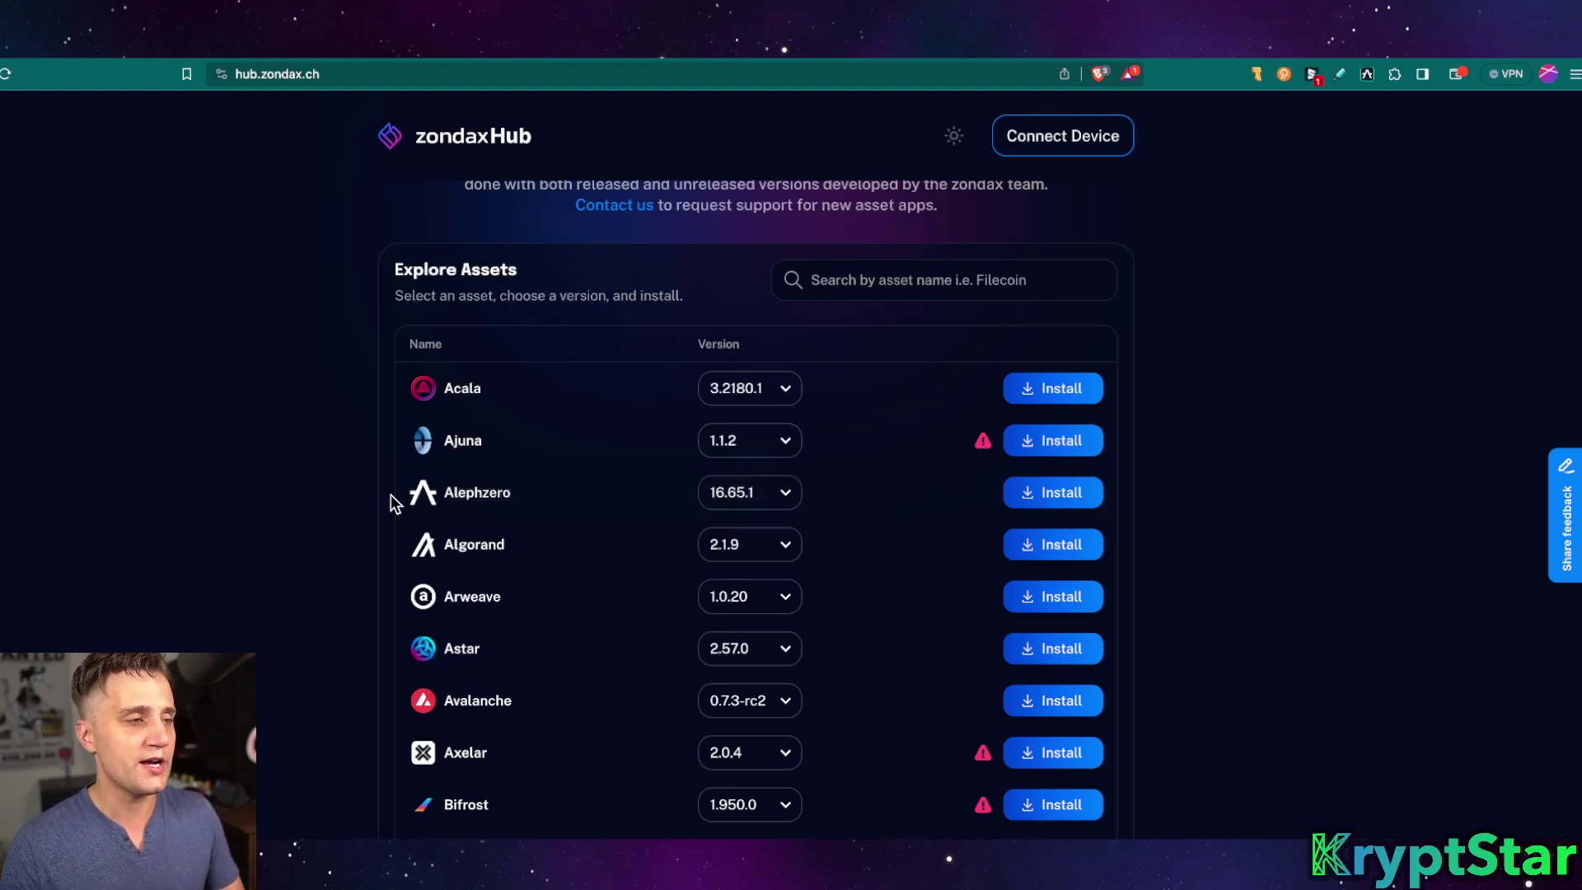
pyautogui.click(1062, 137)
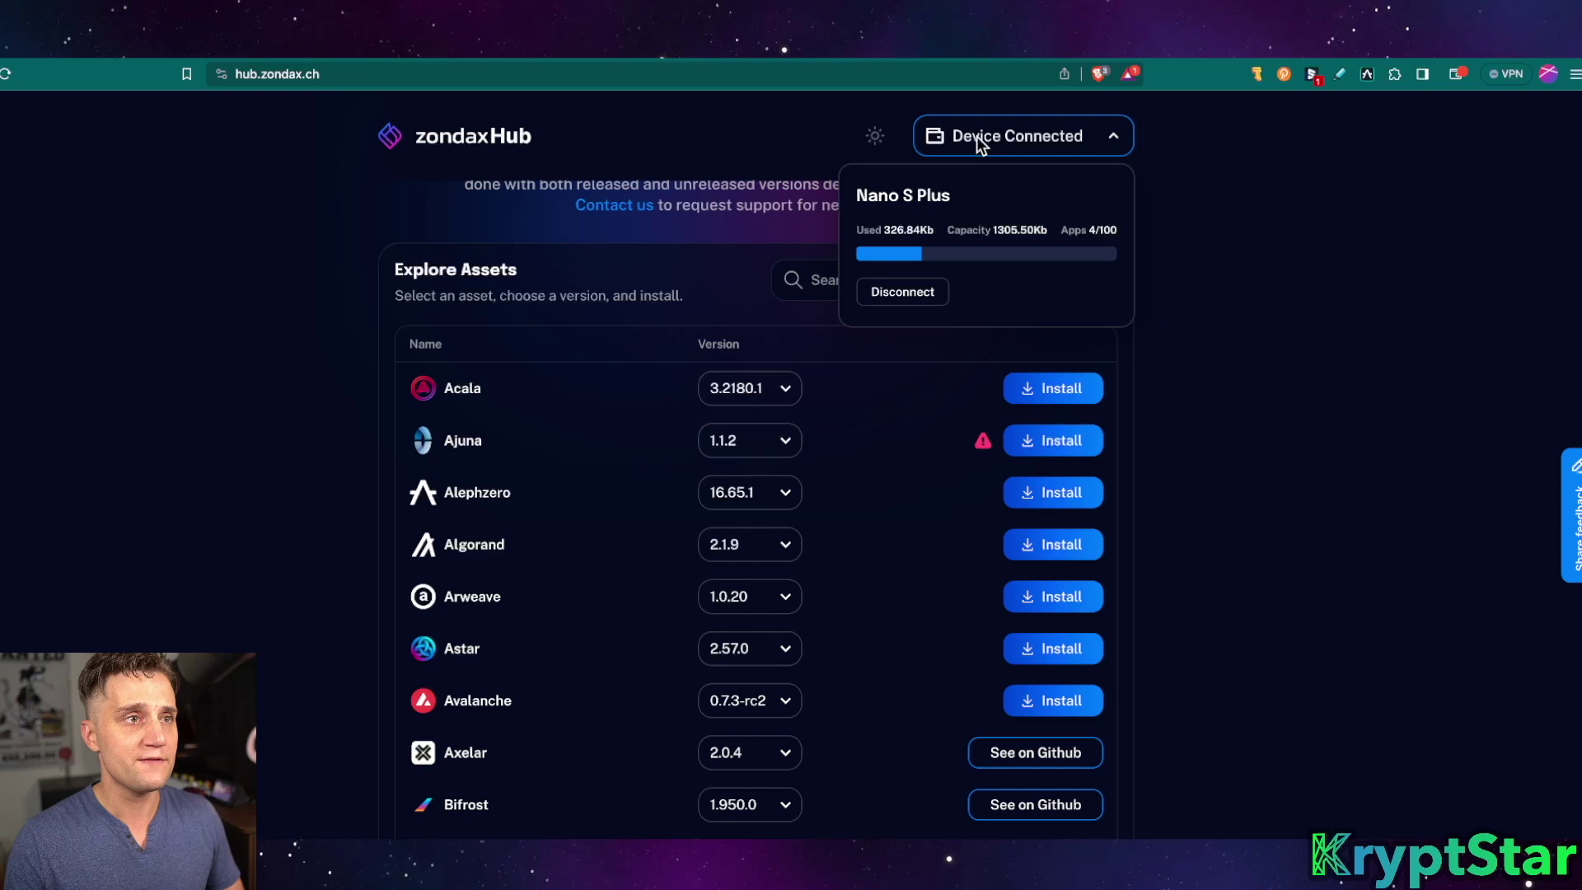
# - Install Alephzero version 16.65.1 on the Nano S Plus, accepting the terms
pyautogui.click(1280, 249)
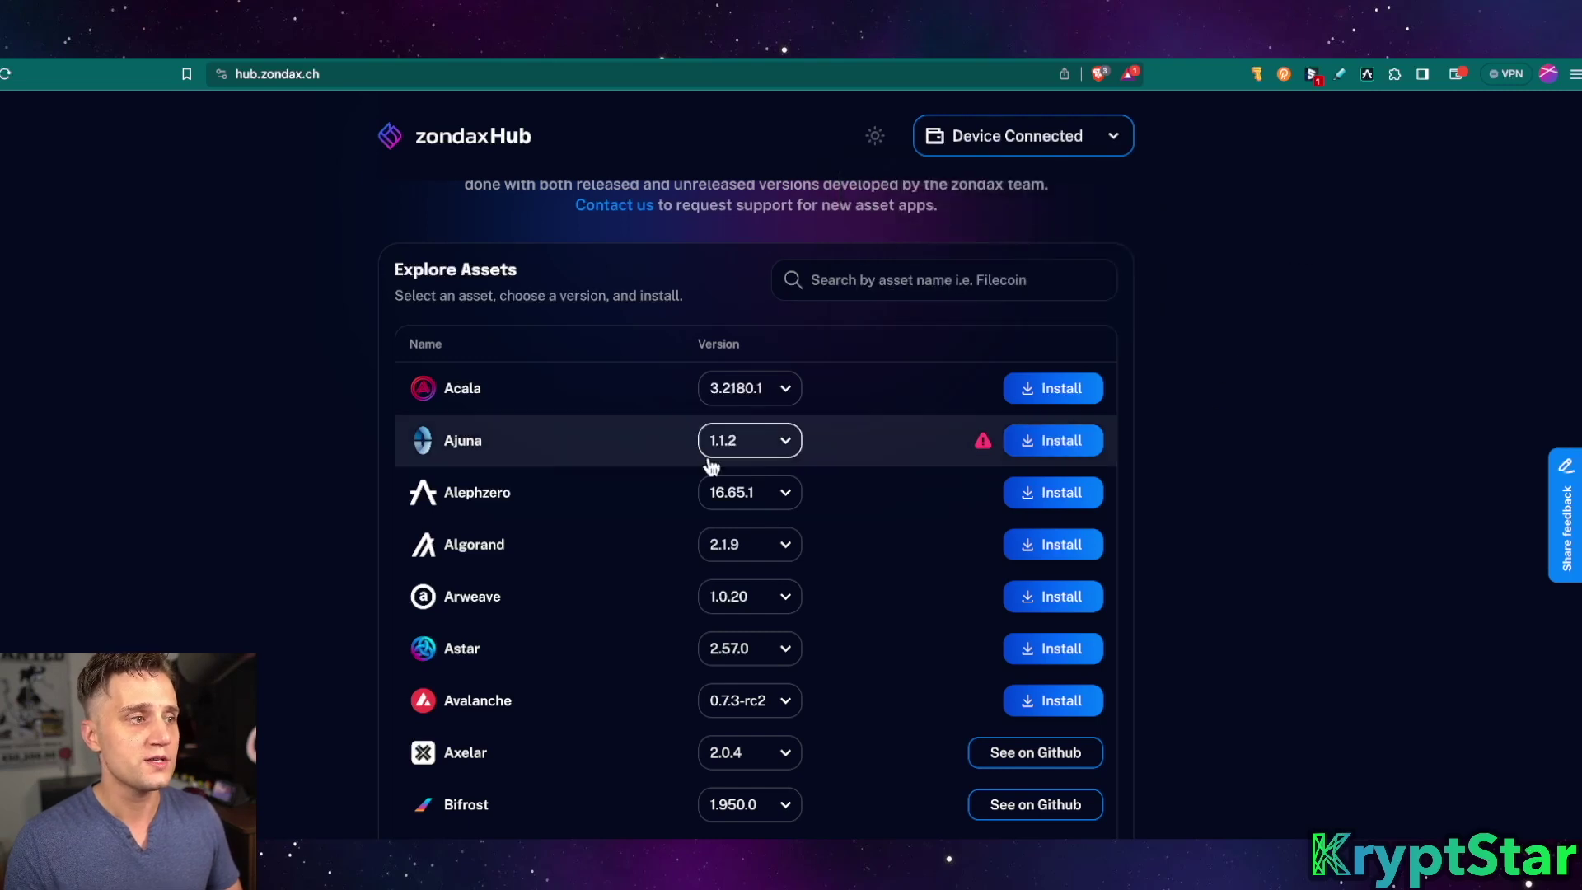
pyautogui.click(738, 495)
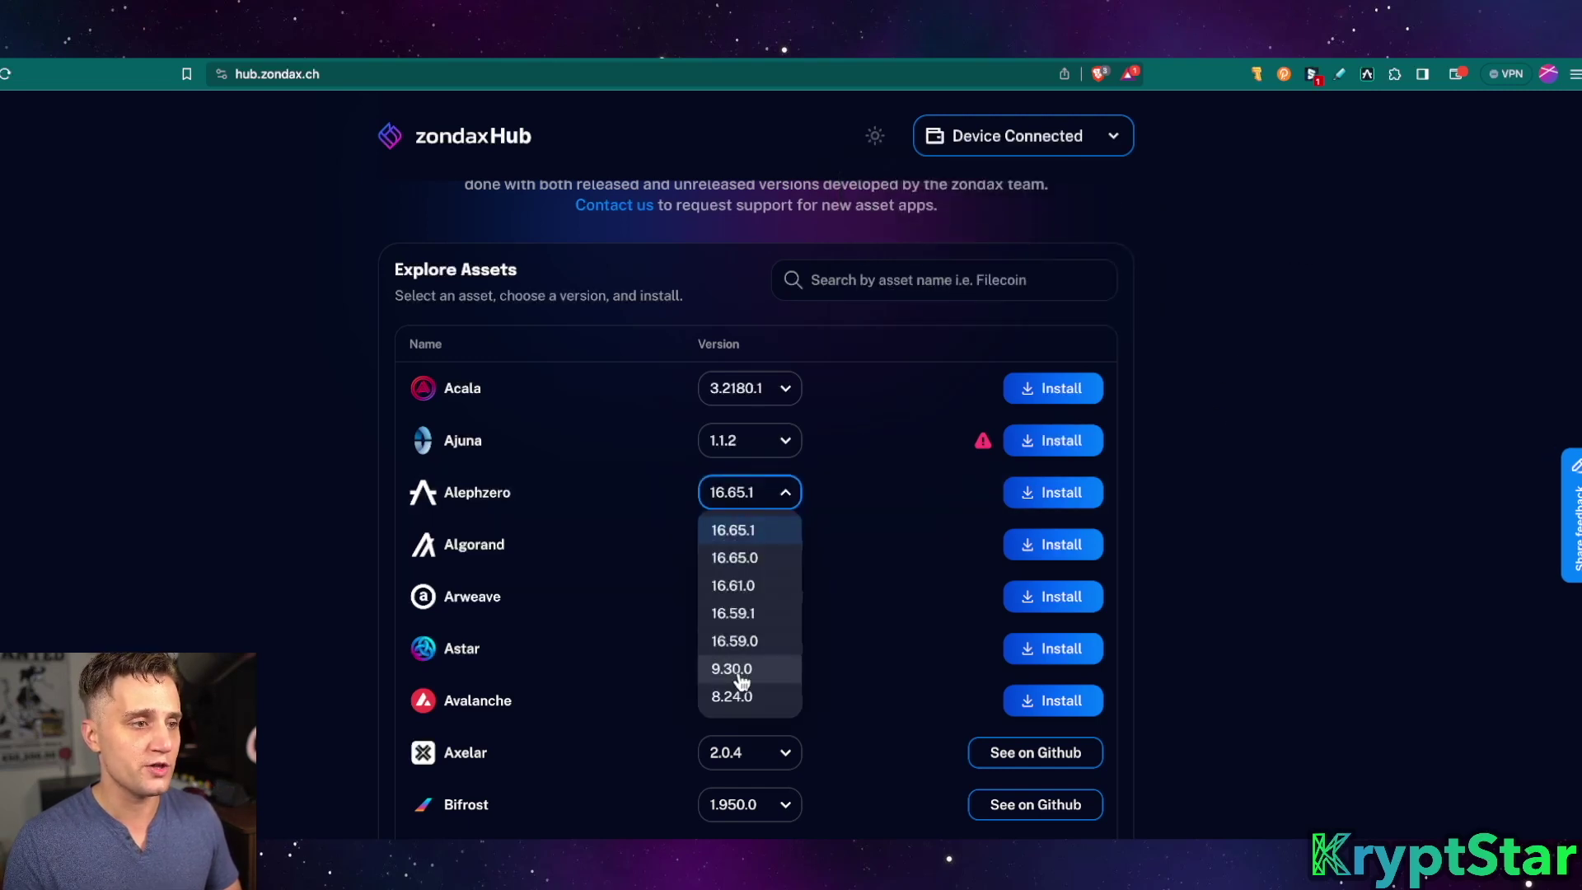
pyautogui.click(755, 530)
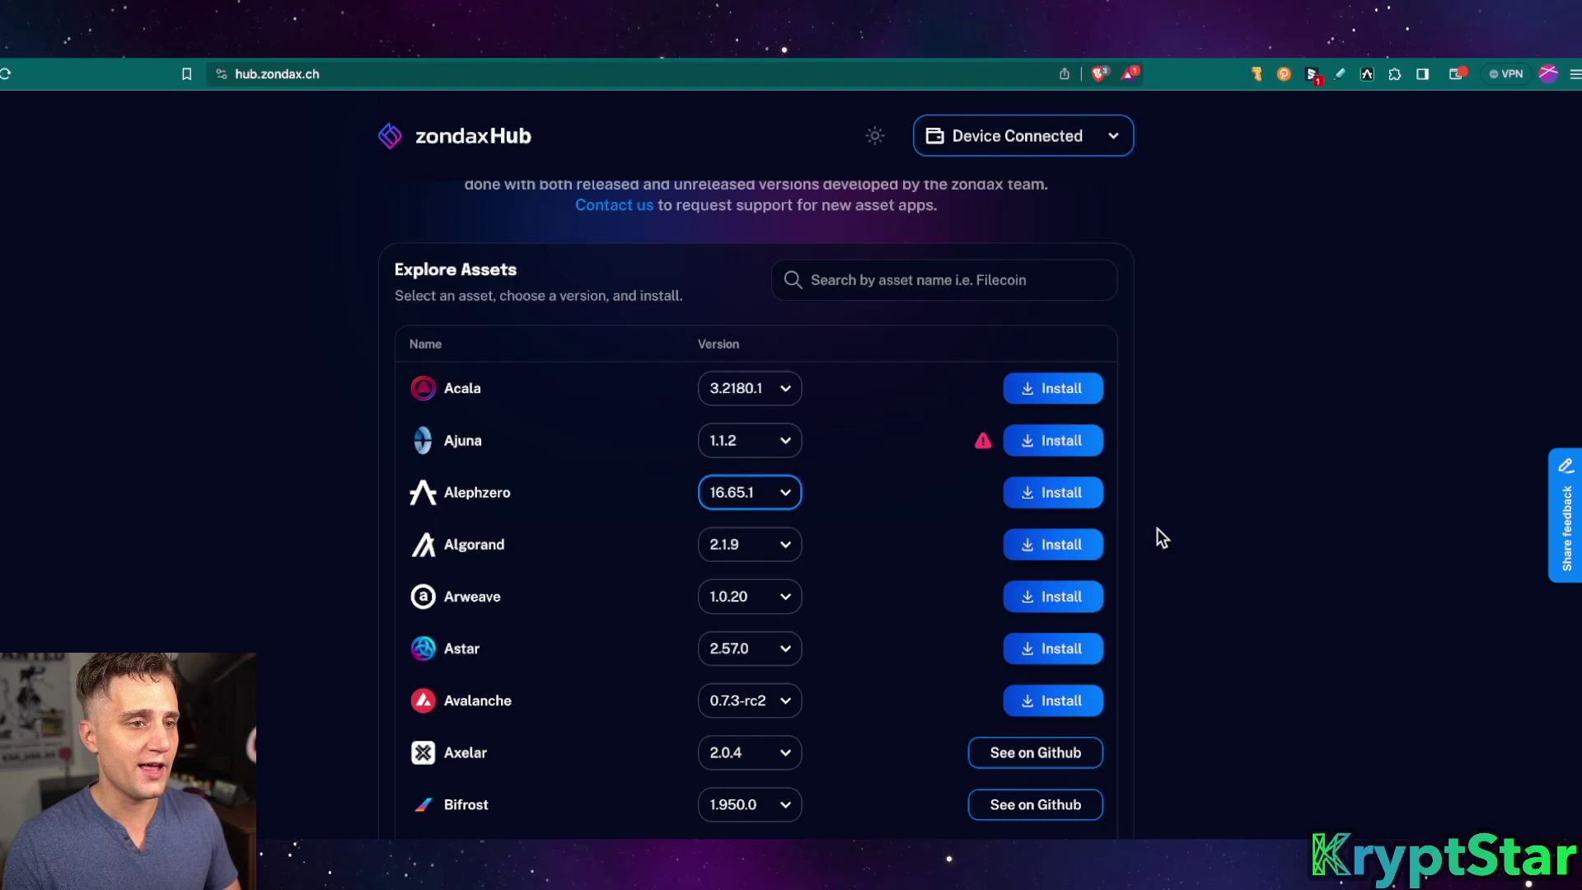
pyautogui.click(1065, 494)
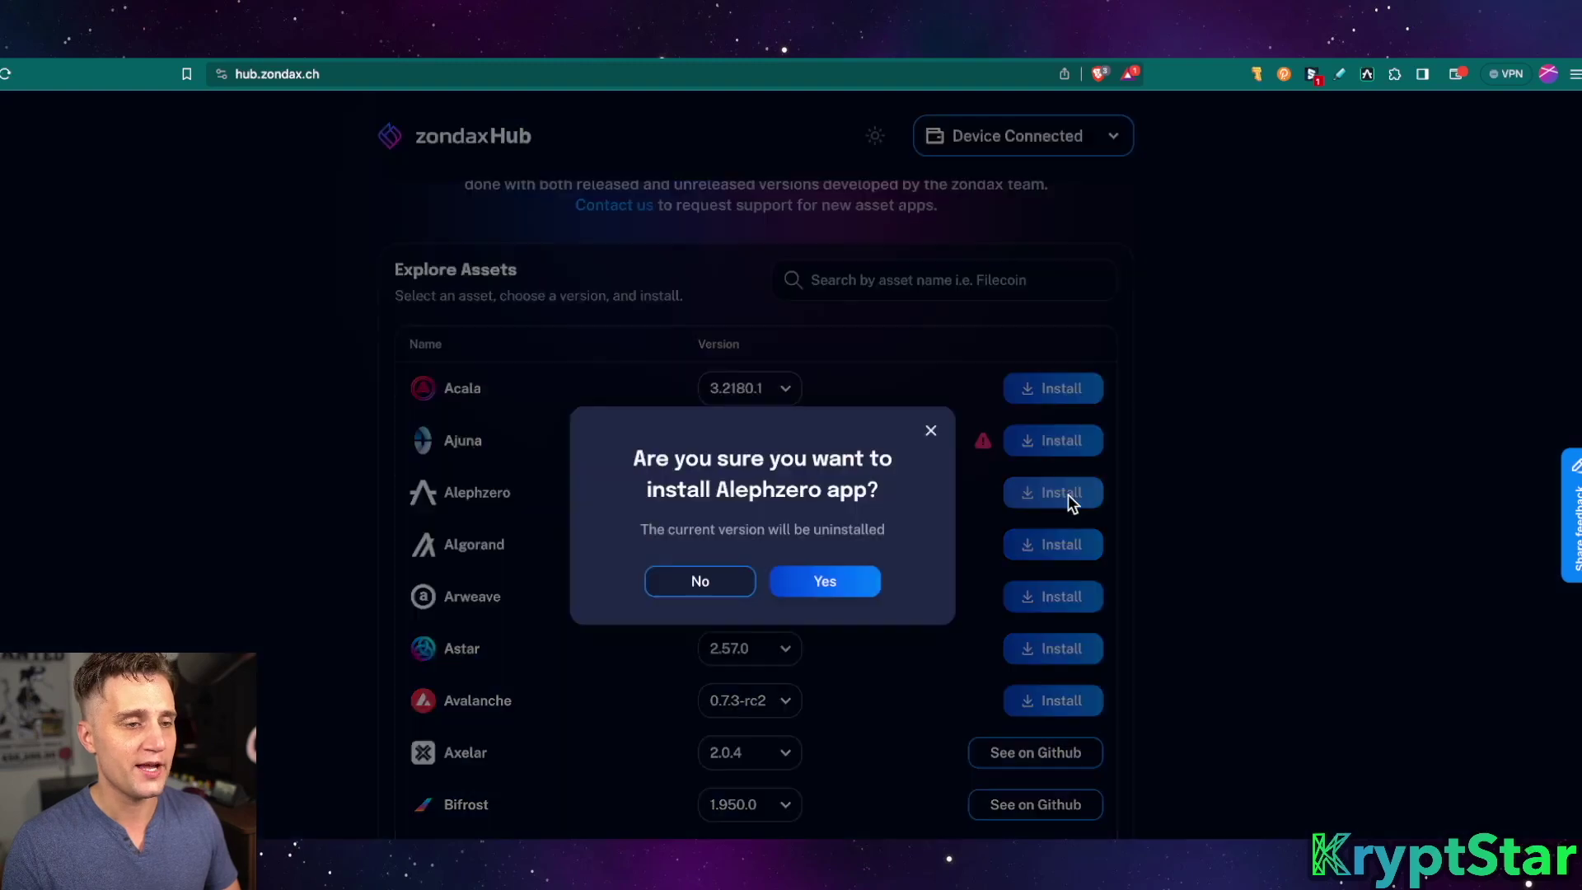
pyautogui.click(831, 582)
pyautogui.scroll(-10, 827, 547)
pyautogui.scroll(-20, 831, 544)
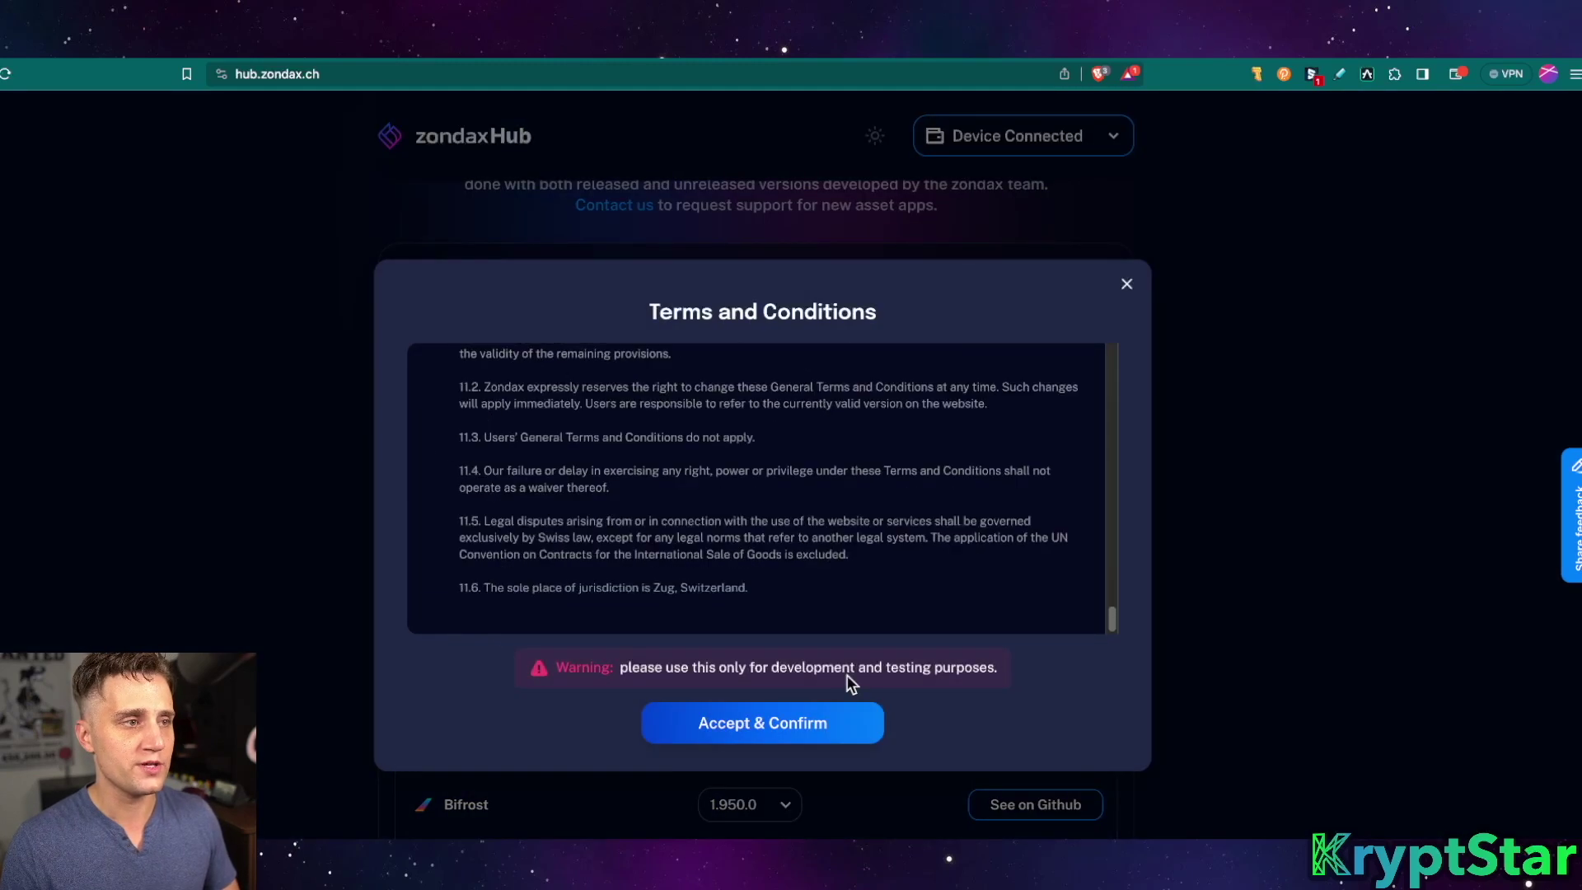
pyautogui.click(799, 723)
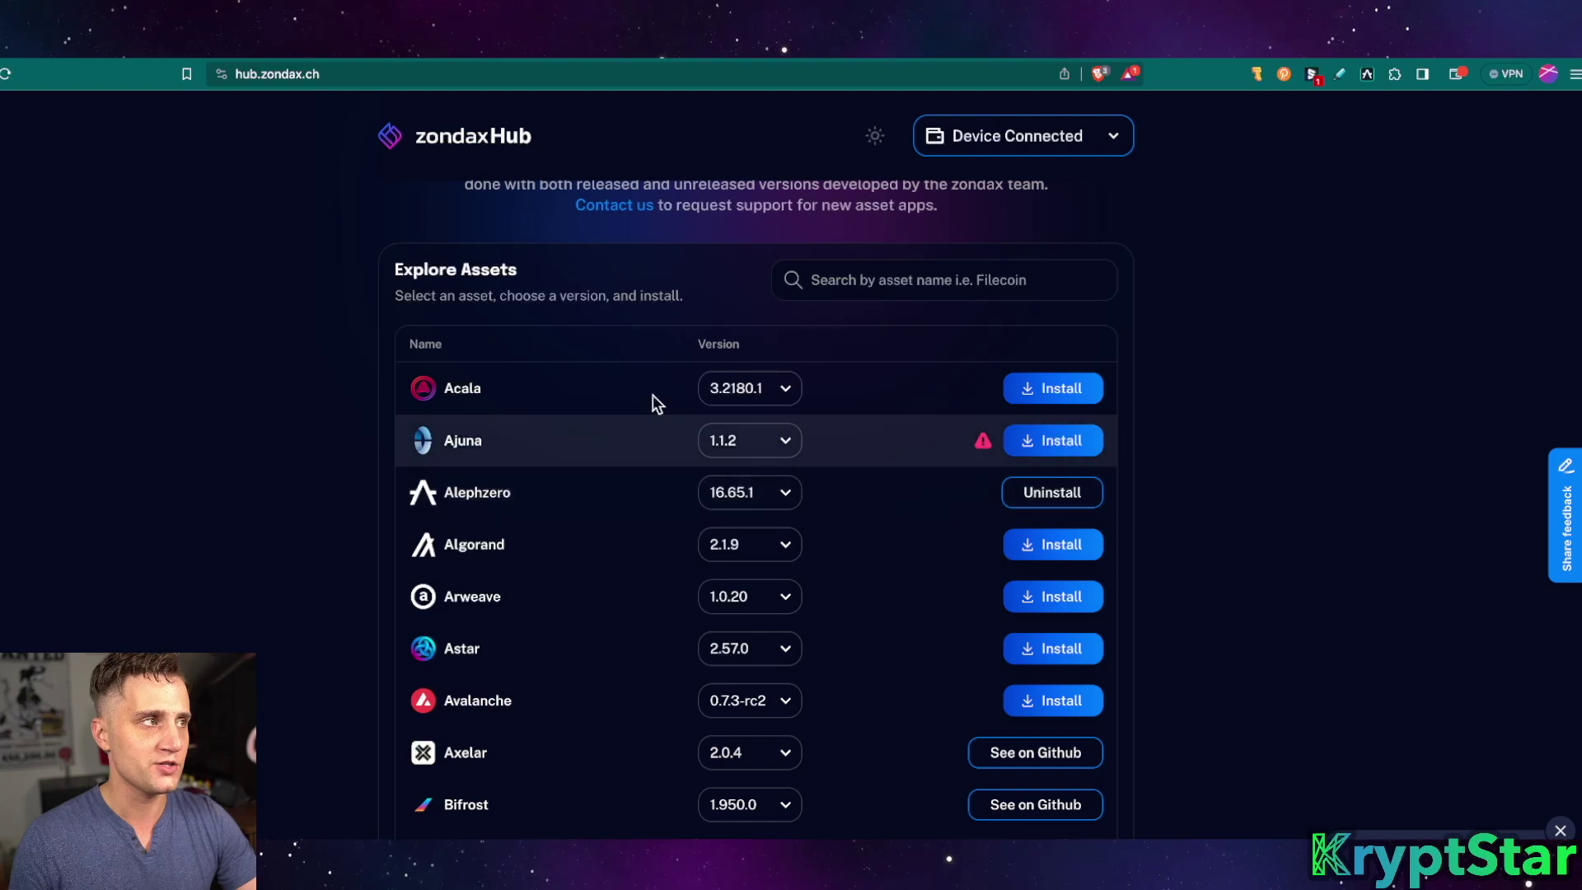
# - Glance at the wallet tab, then check which USB device Zondax Hub can access
pyautogui.click(142, 58)
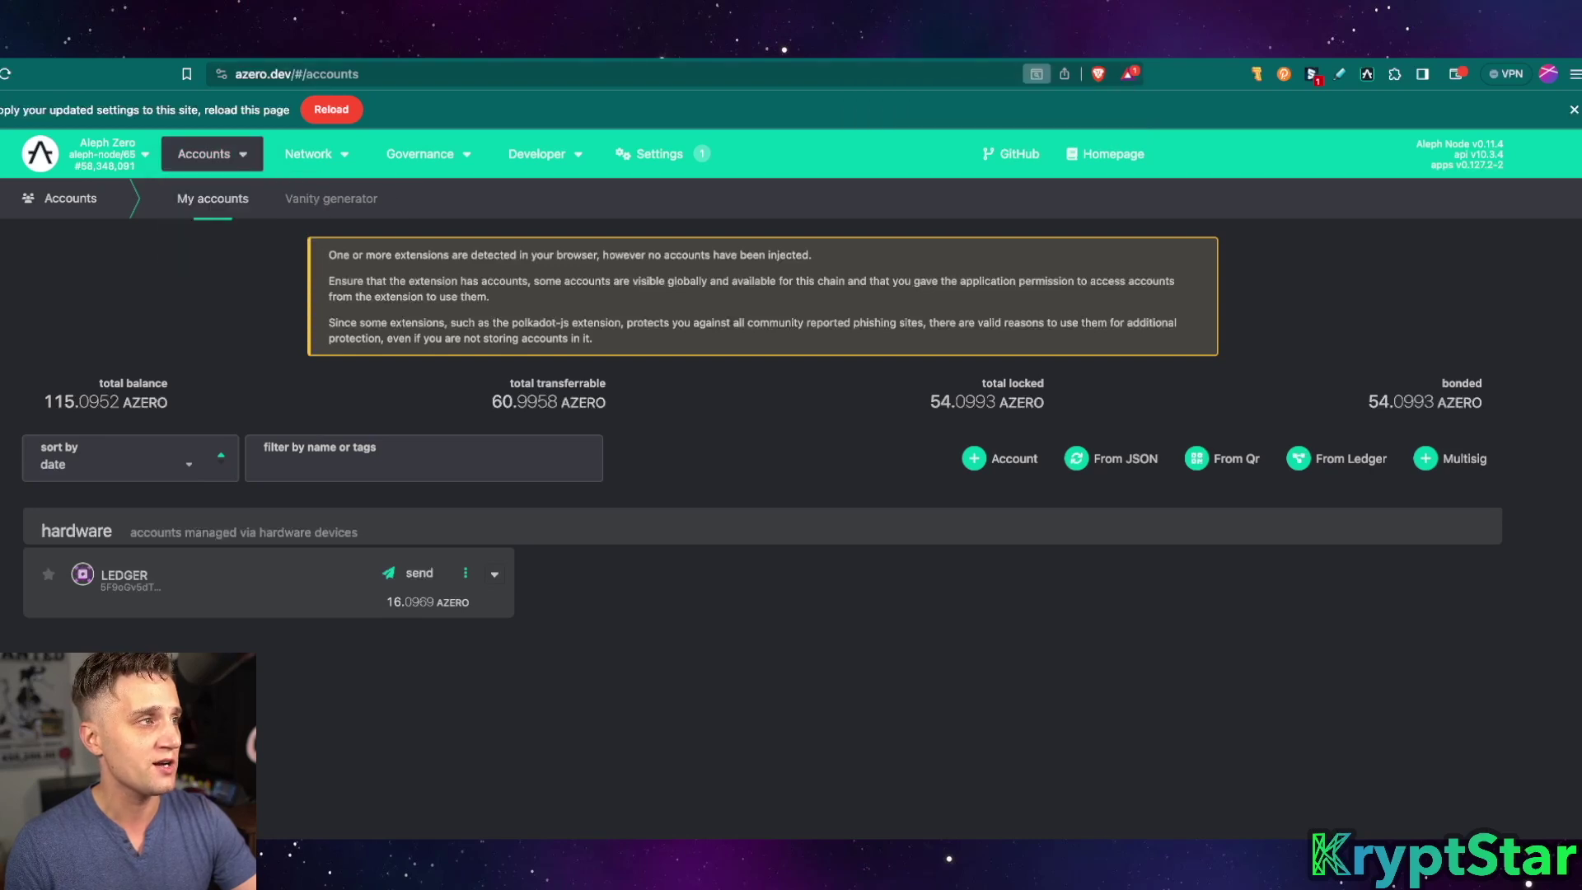
pyautogui.click(433, 62)
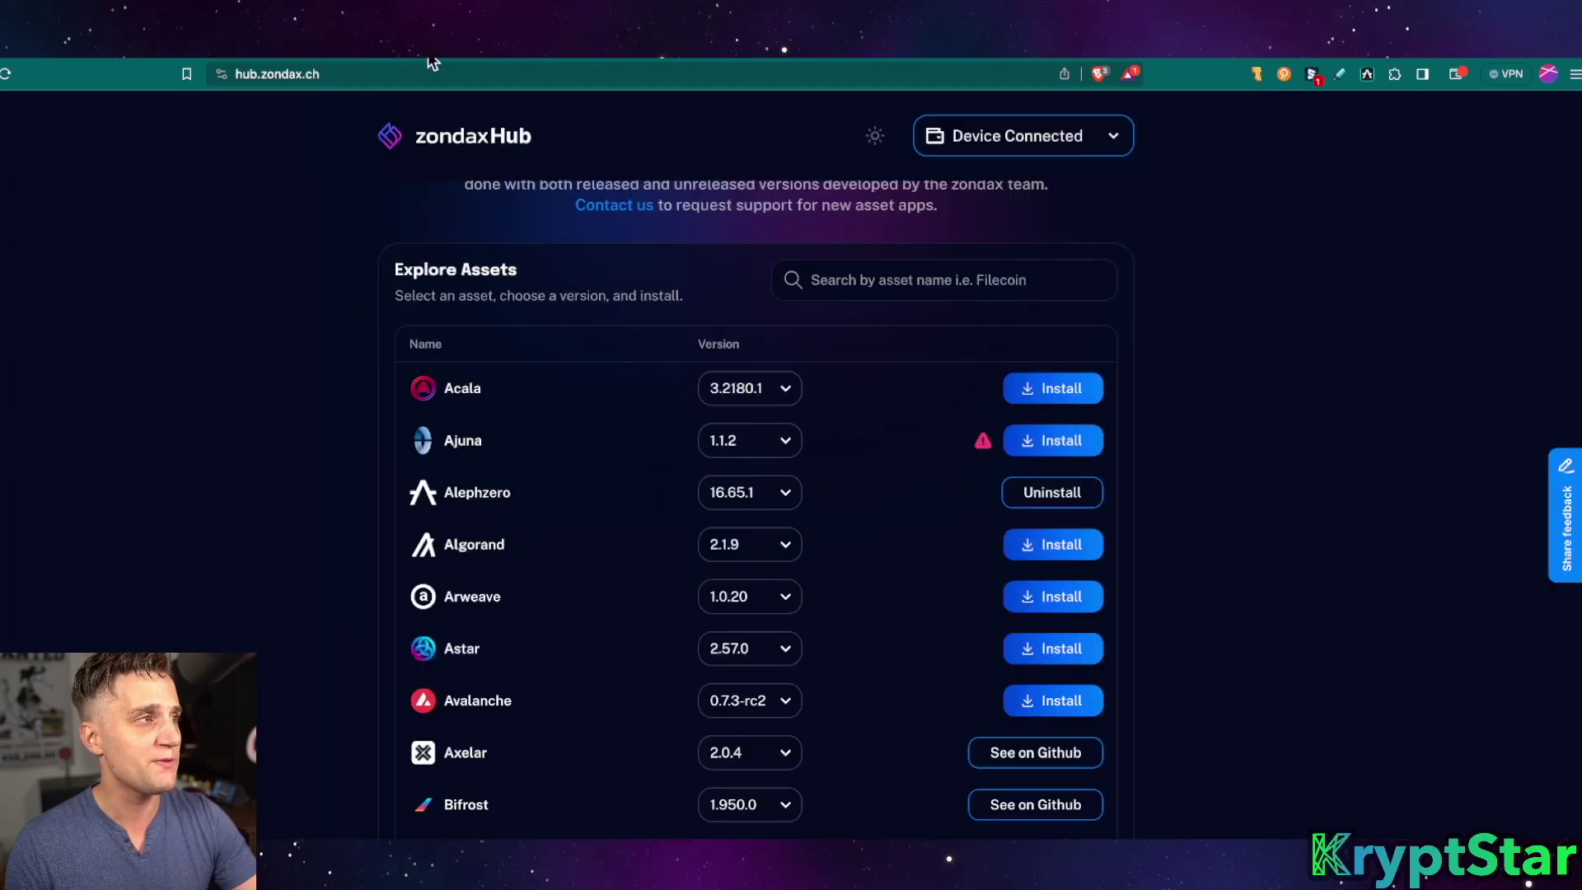
pyautogui.click(217, 73)
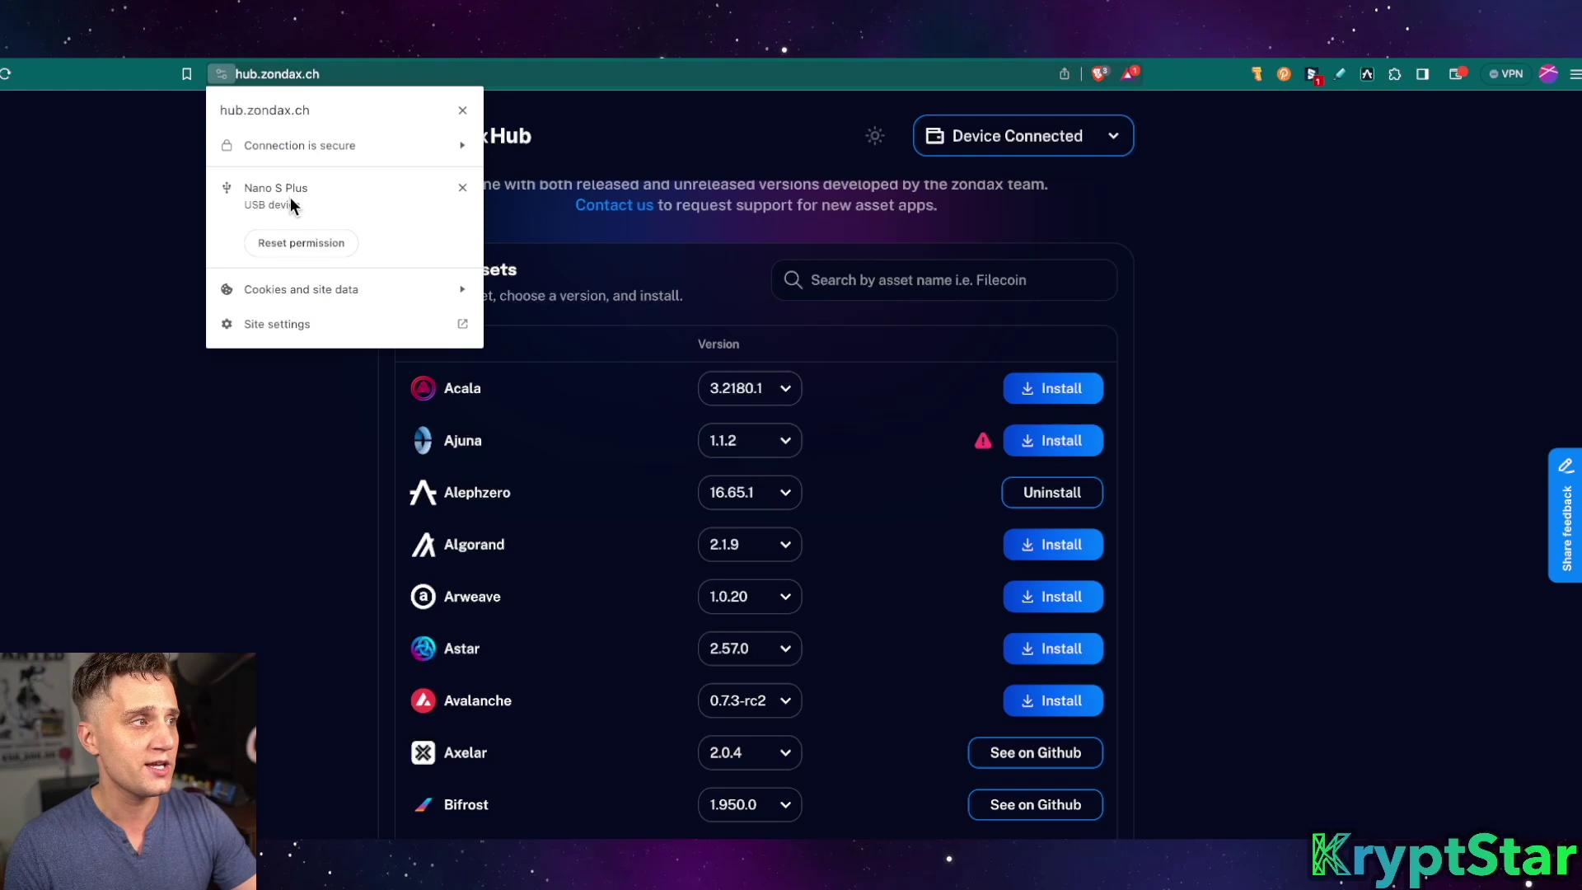
pyautogui.click(725, 146)
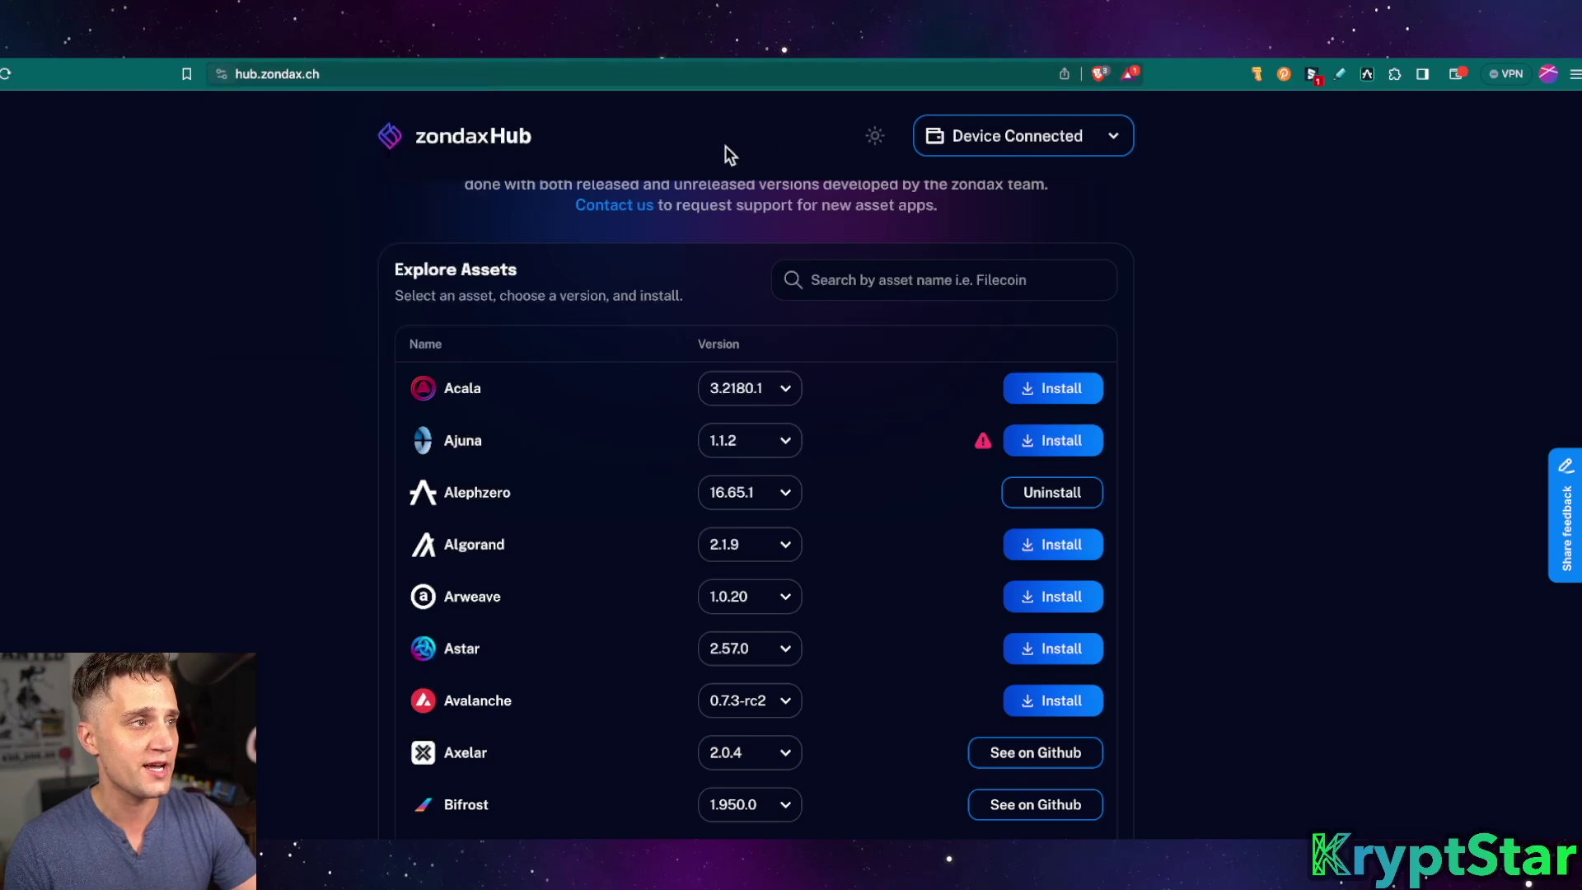
# - Disconnect the Nano S Plus from Zondax Hub and confirm
pyautogui.click(1035, 132)
pyautogui.click(905, 292)
pyautogui.click(819, 572)
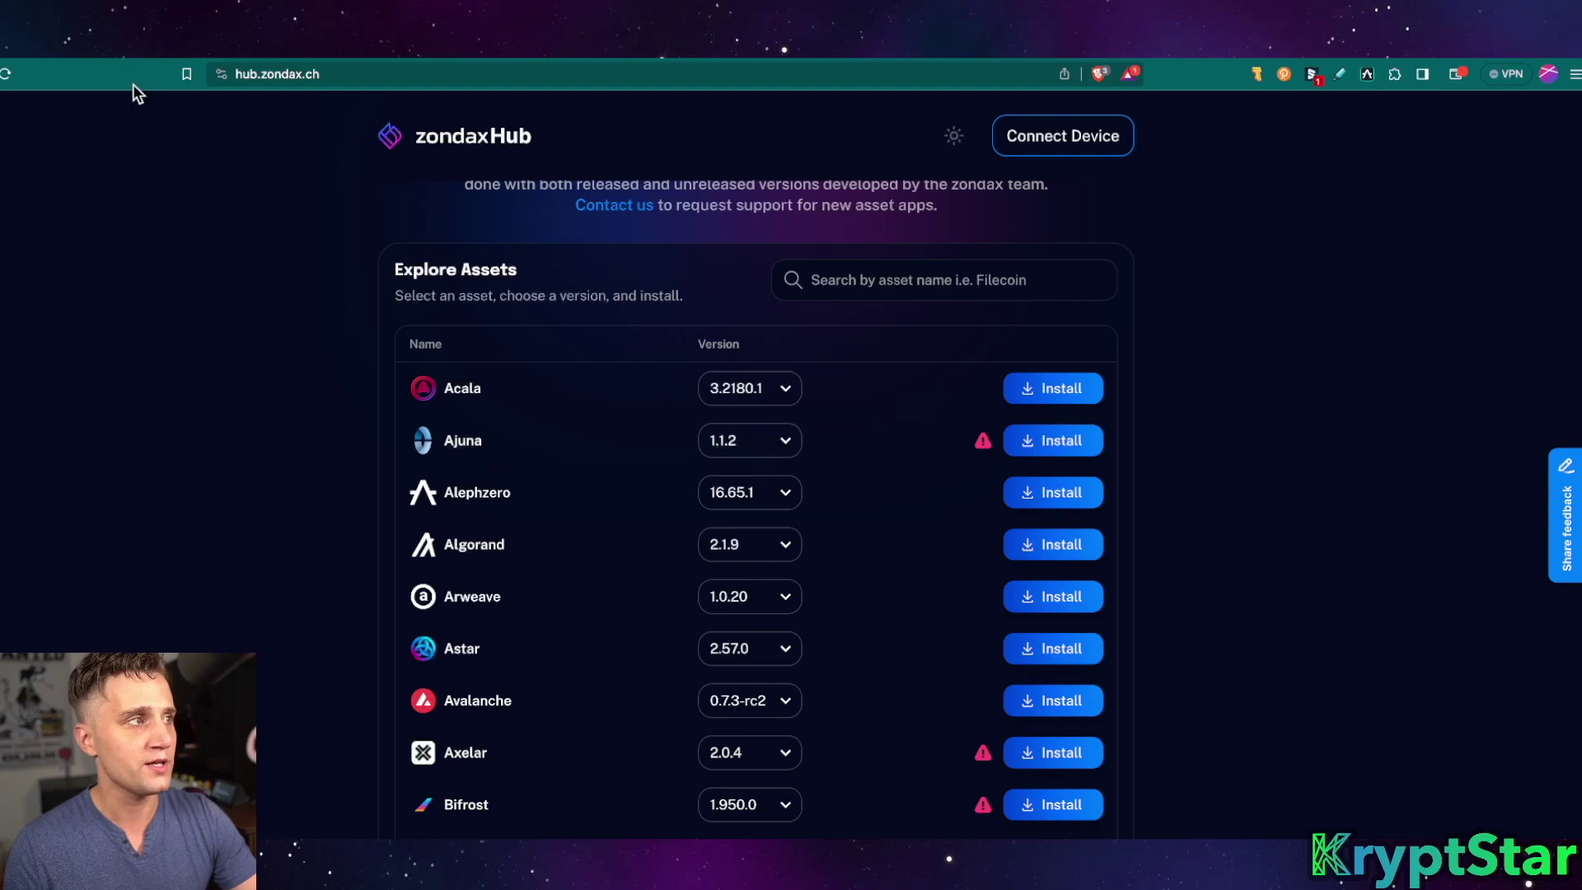
# - Start adding a Ledger account at Address index 3, naming it LEDGER-3
pyautogui.click(132, 62)
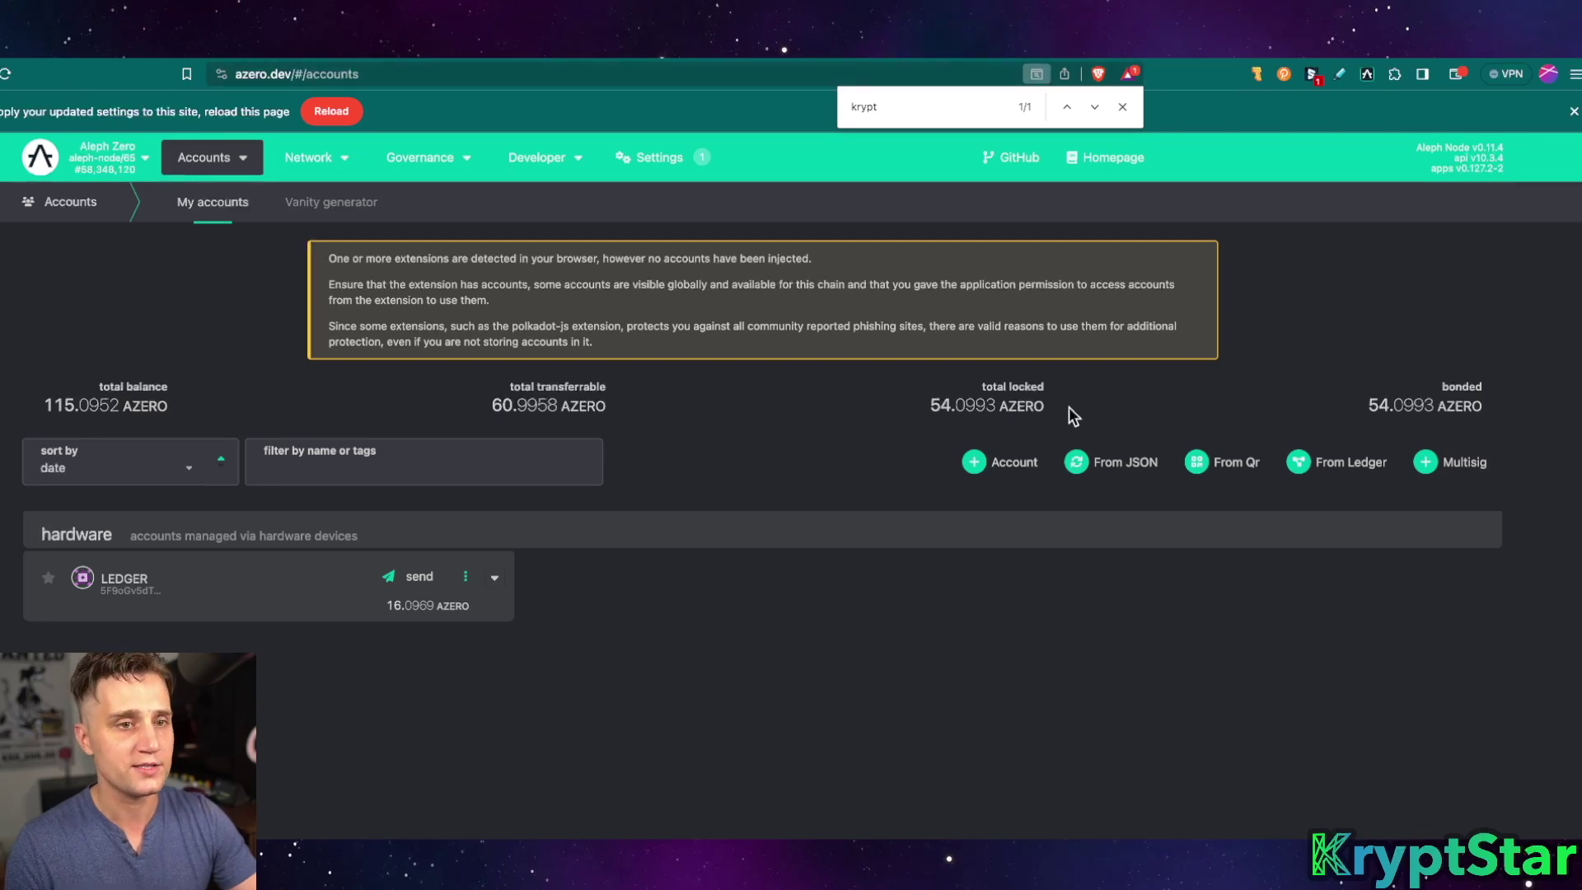
pyautogui.click(1302, 466)
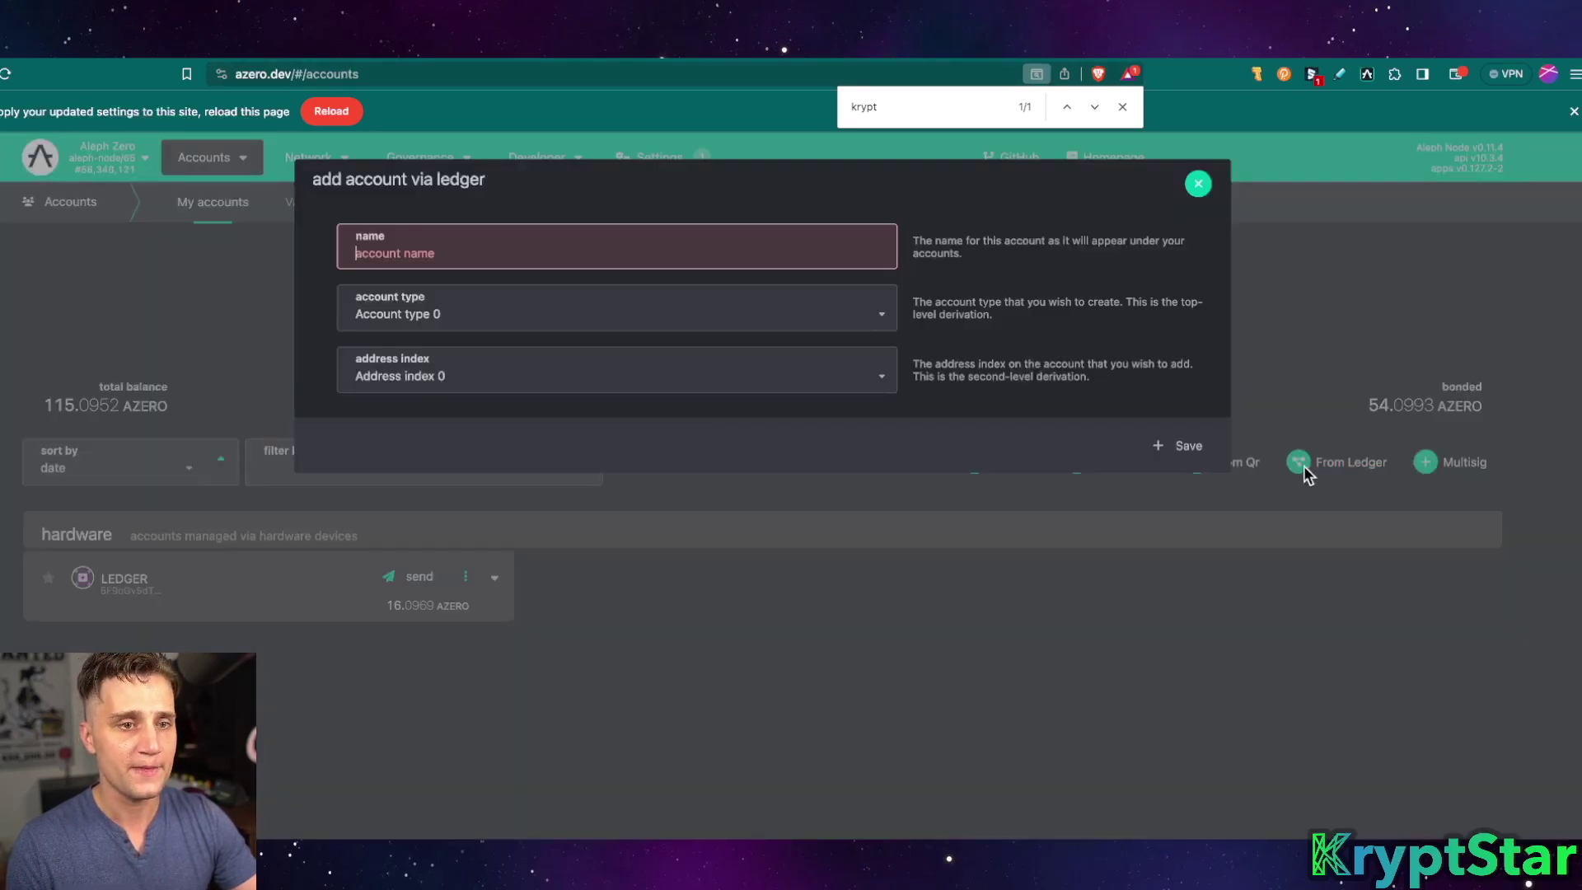
pyautogui.click(547, 377)
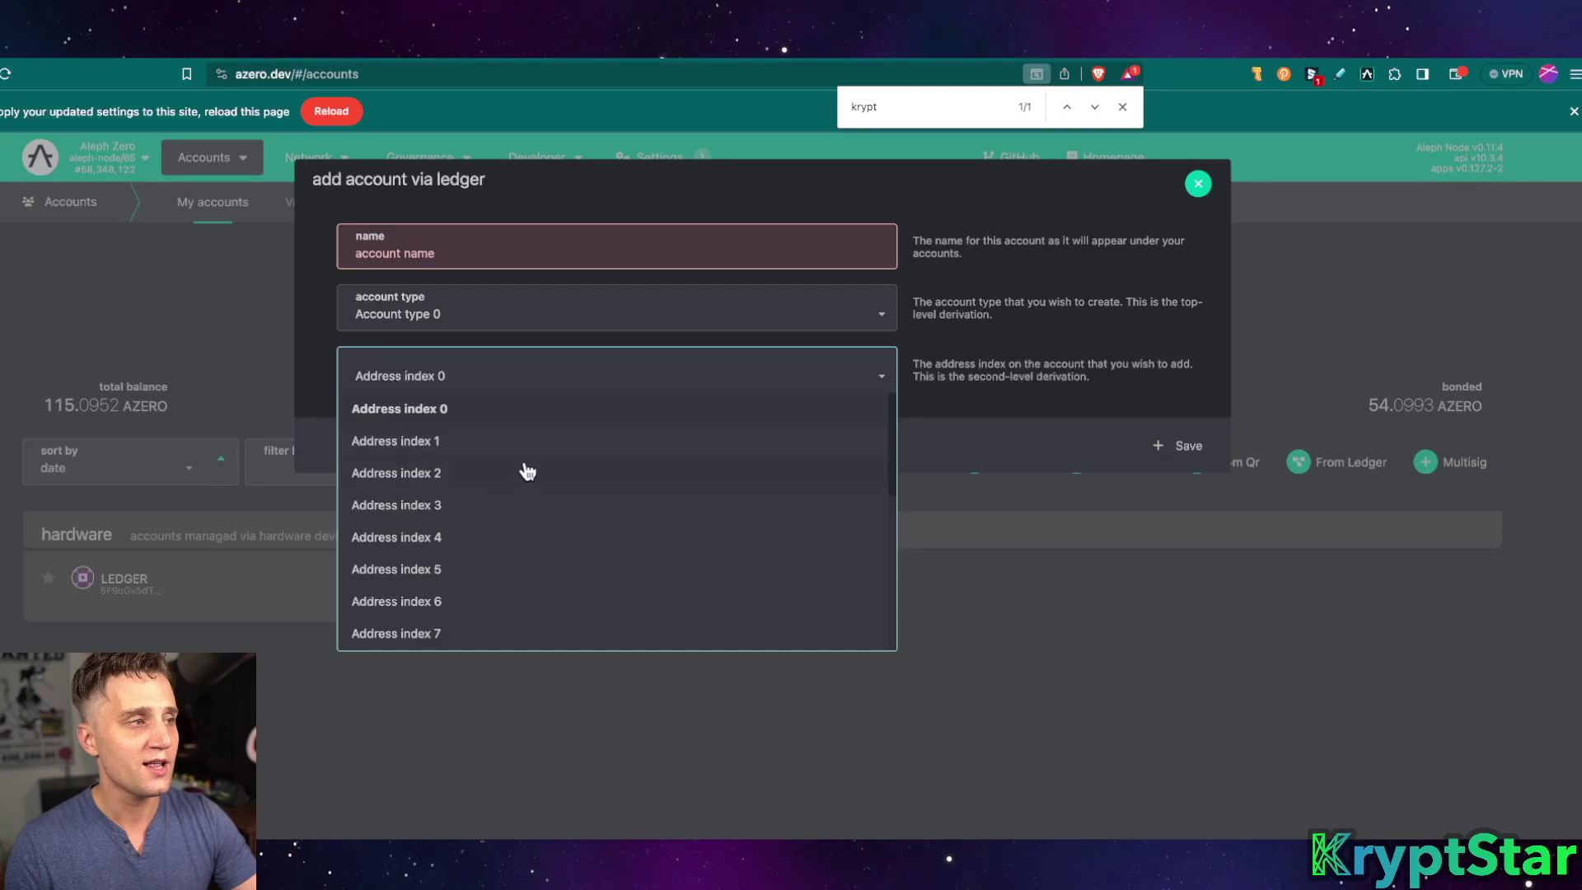
pyautogui.click(442, 503)
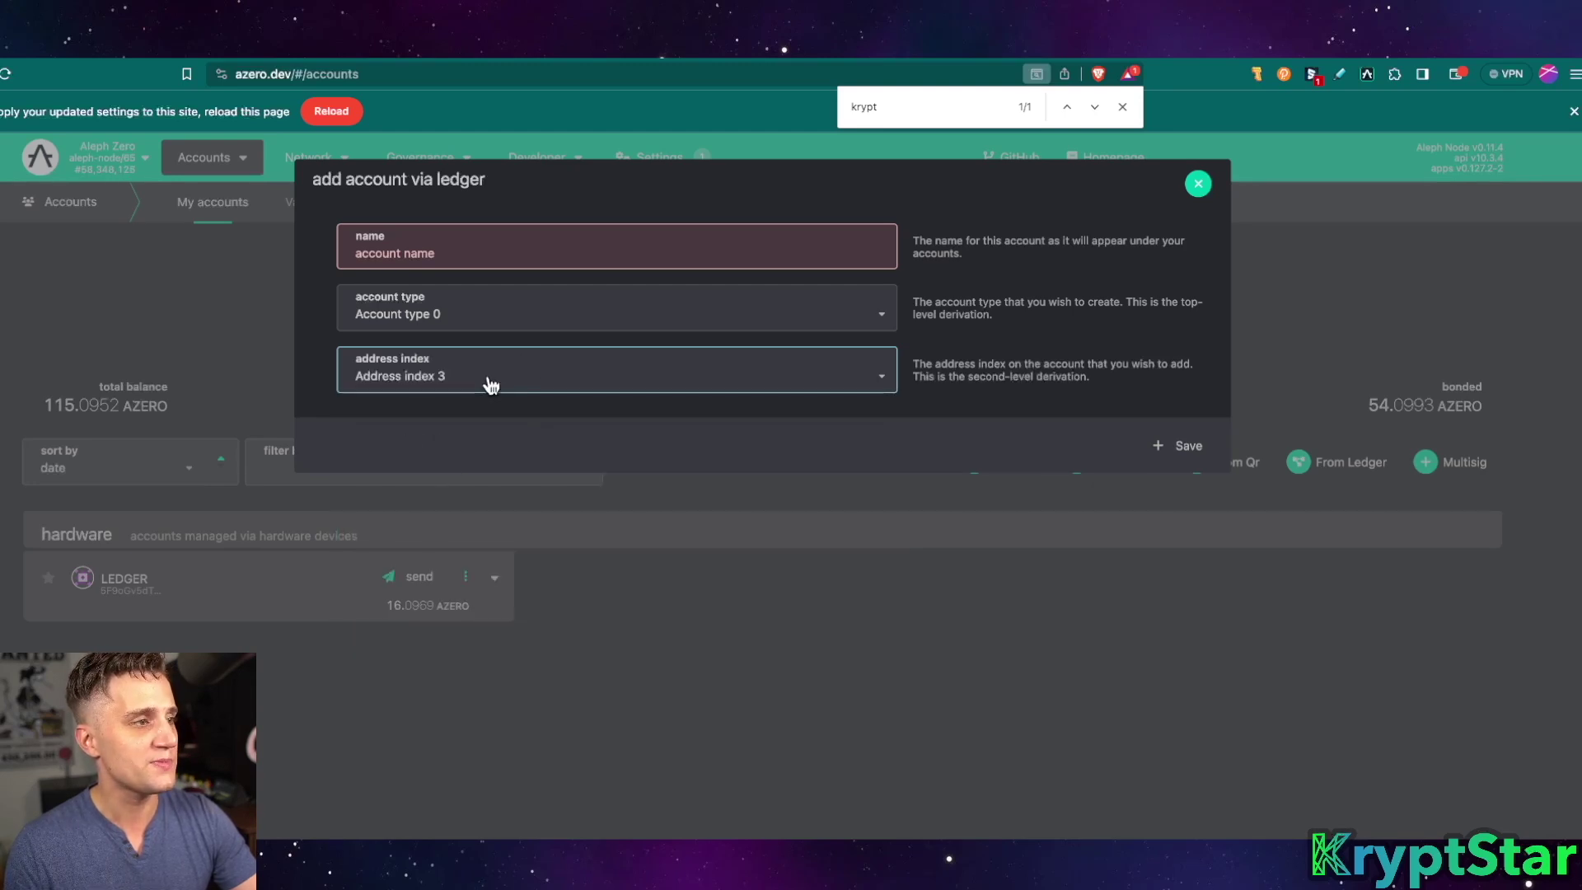
pyautogui.click(493, 383)
pyautogui.click(463, 507)
pyautogui.click(416, 257)
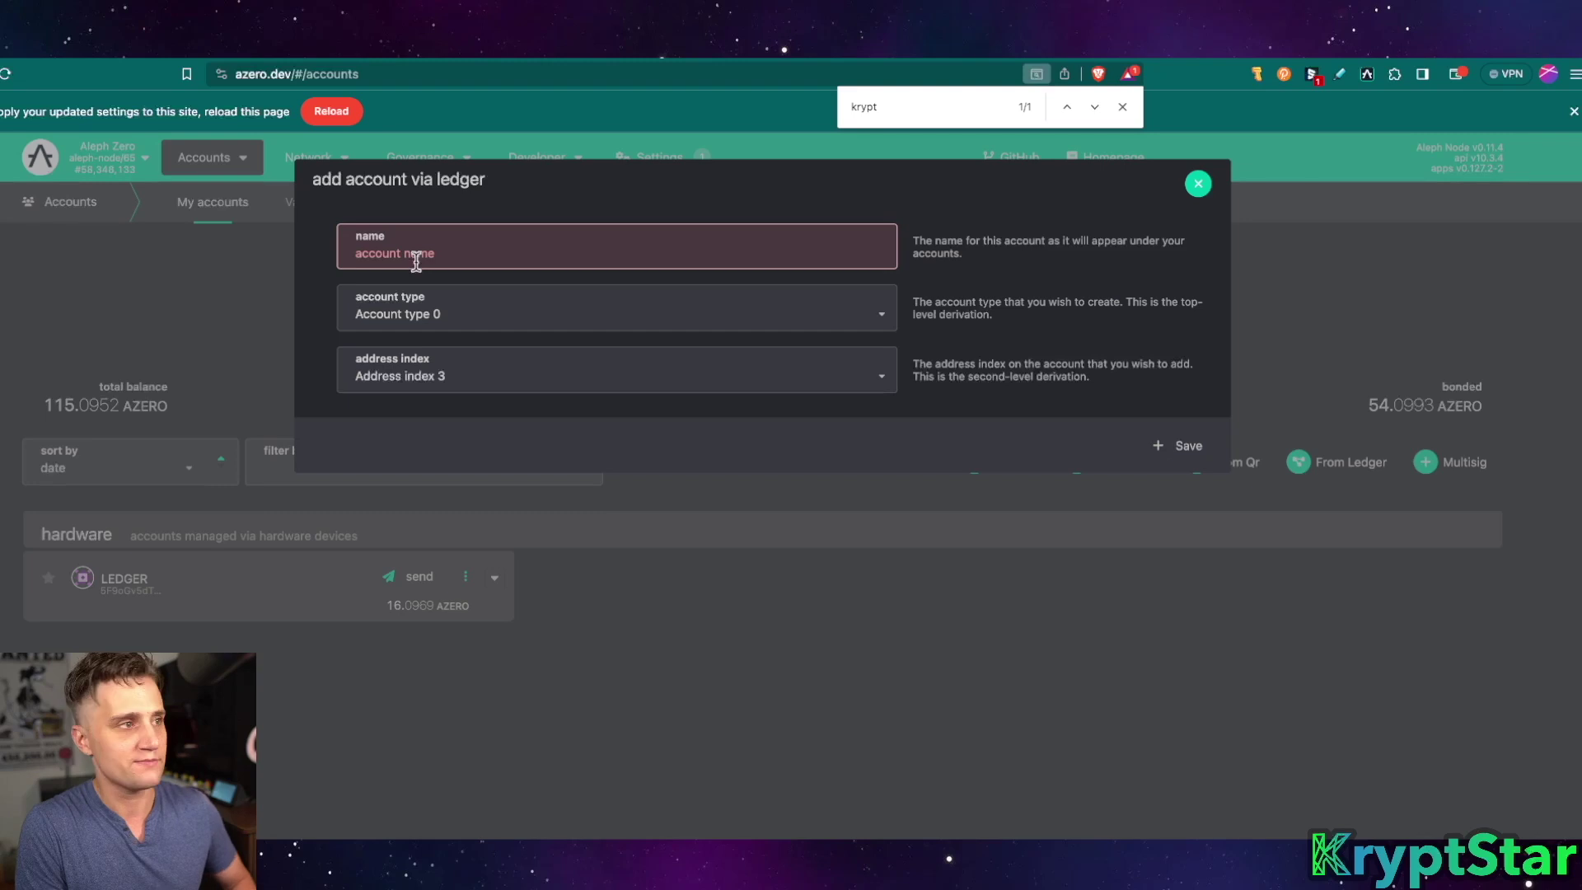
pyautogui.write('ledger-3')
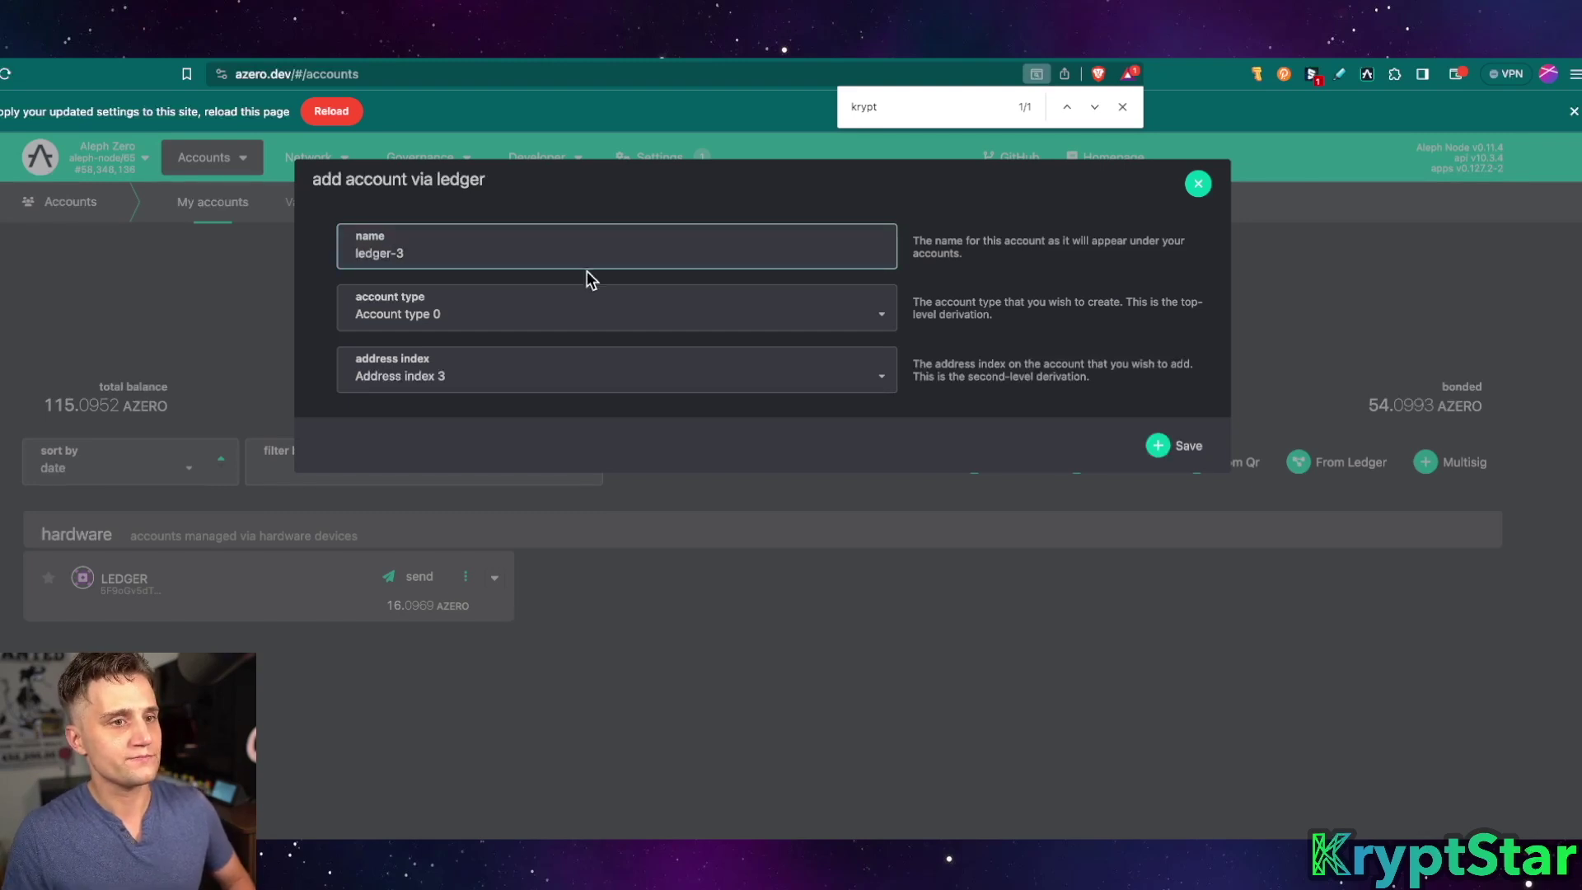
# - Save the LEDGER-3 account, connecting the Nano S Plus
pyautogui.click(1158, 446)
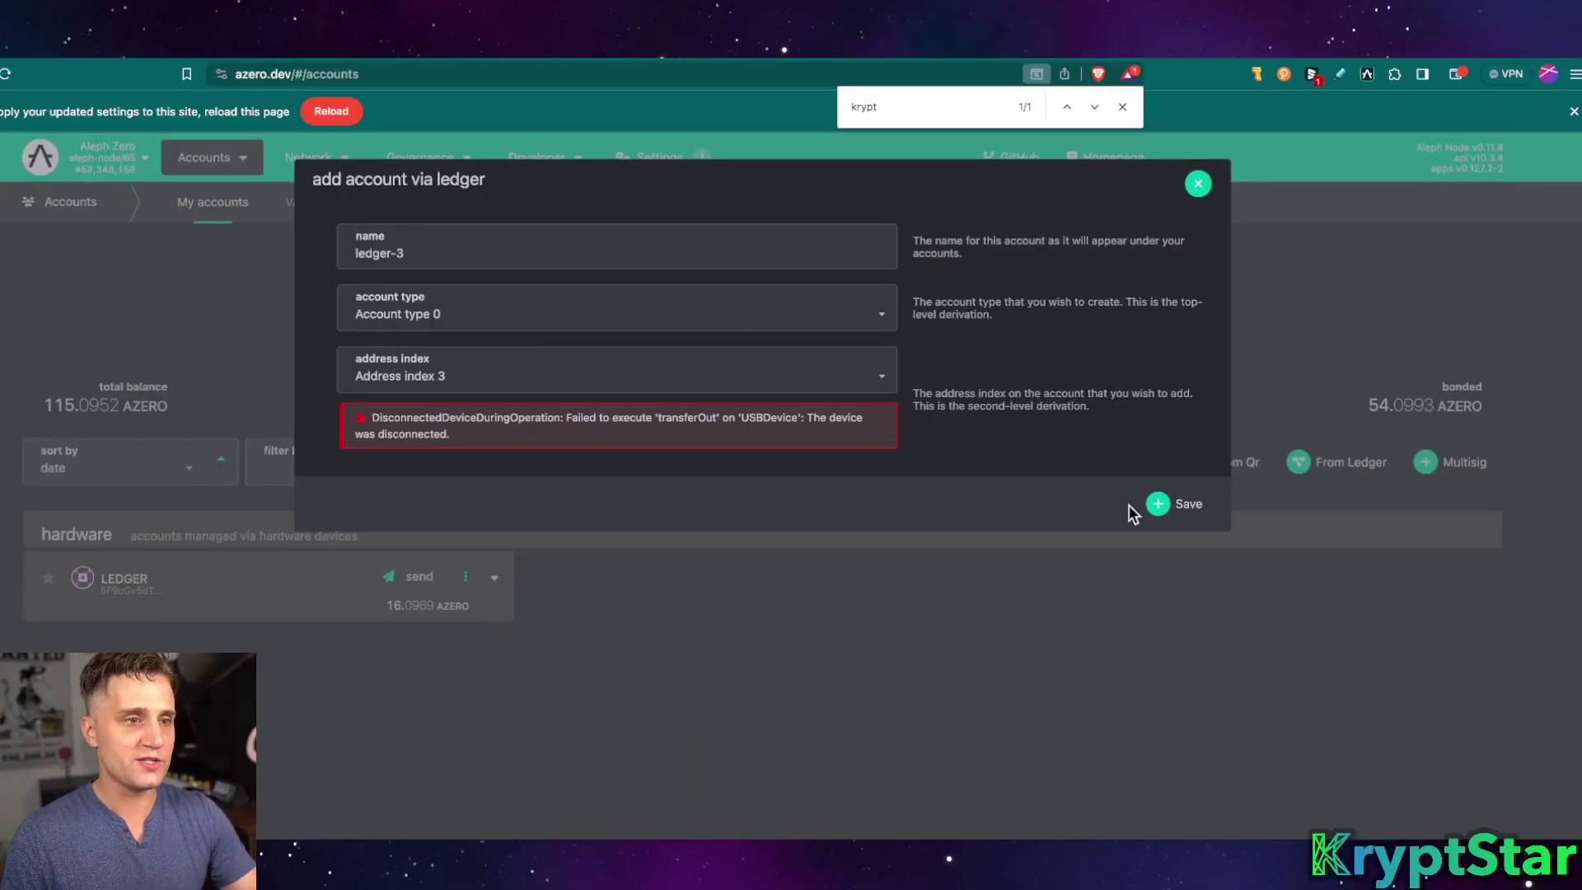
pyautogui.click(1170, 504)
pyautogui.click(318, 148)
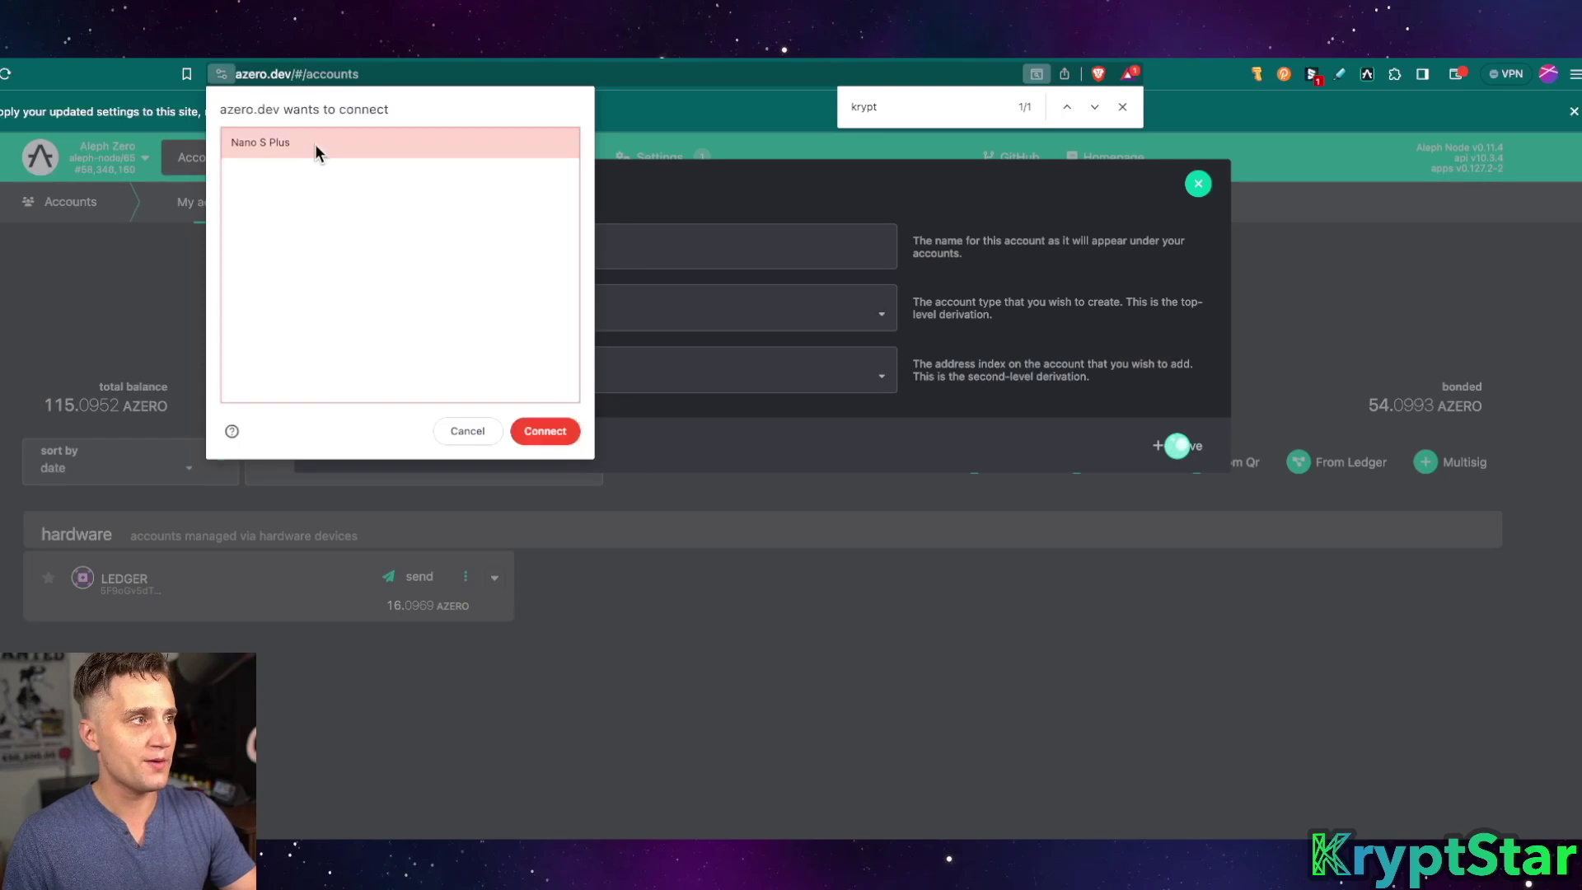
pyautogui.click(546, 431)
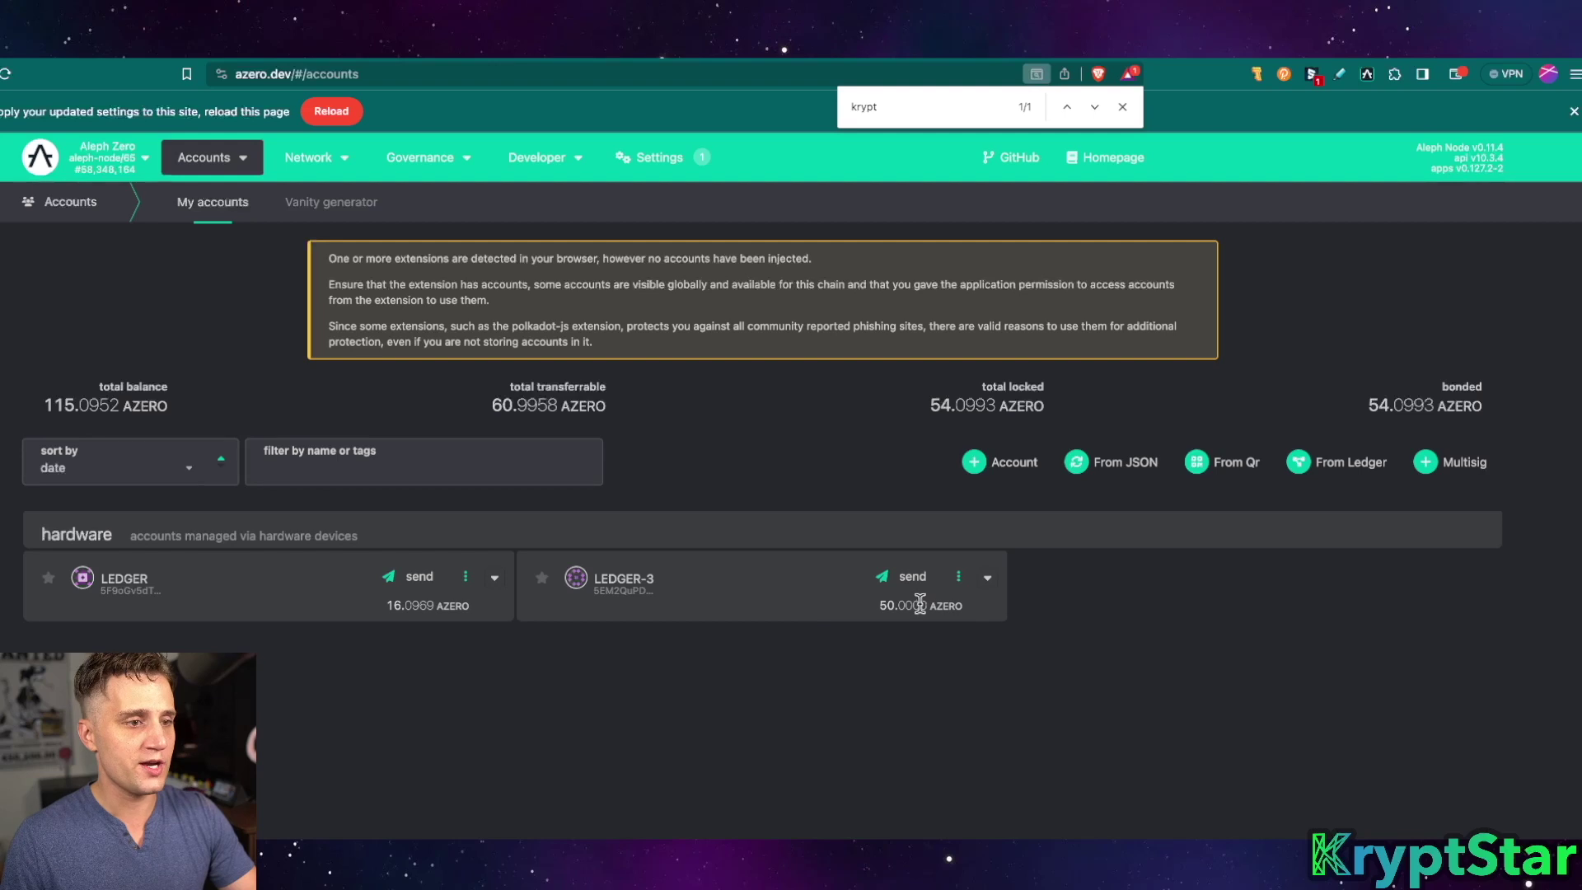
# - Open Network > Staking and view the Accounts tab listing stashes
pyautogui.moveTo(353, 163)
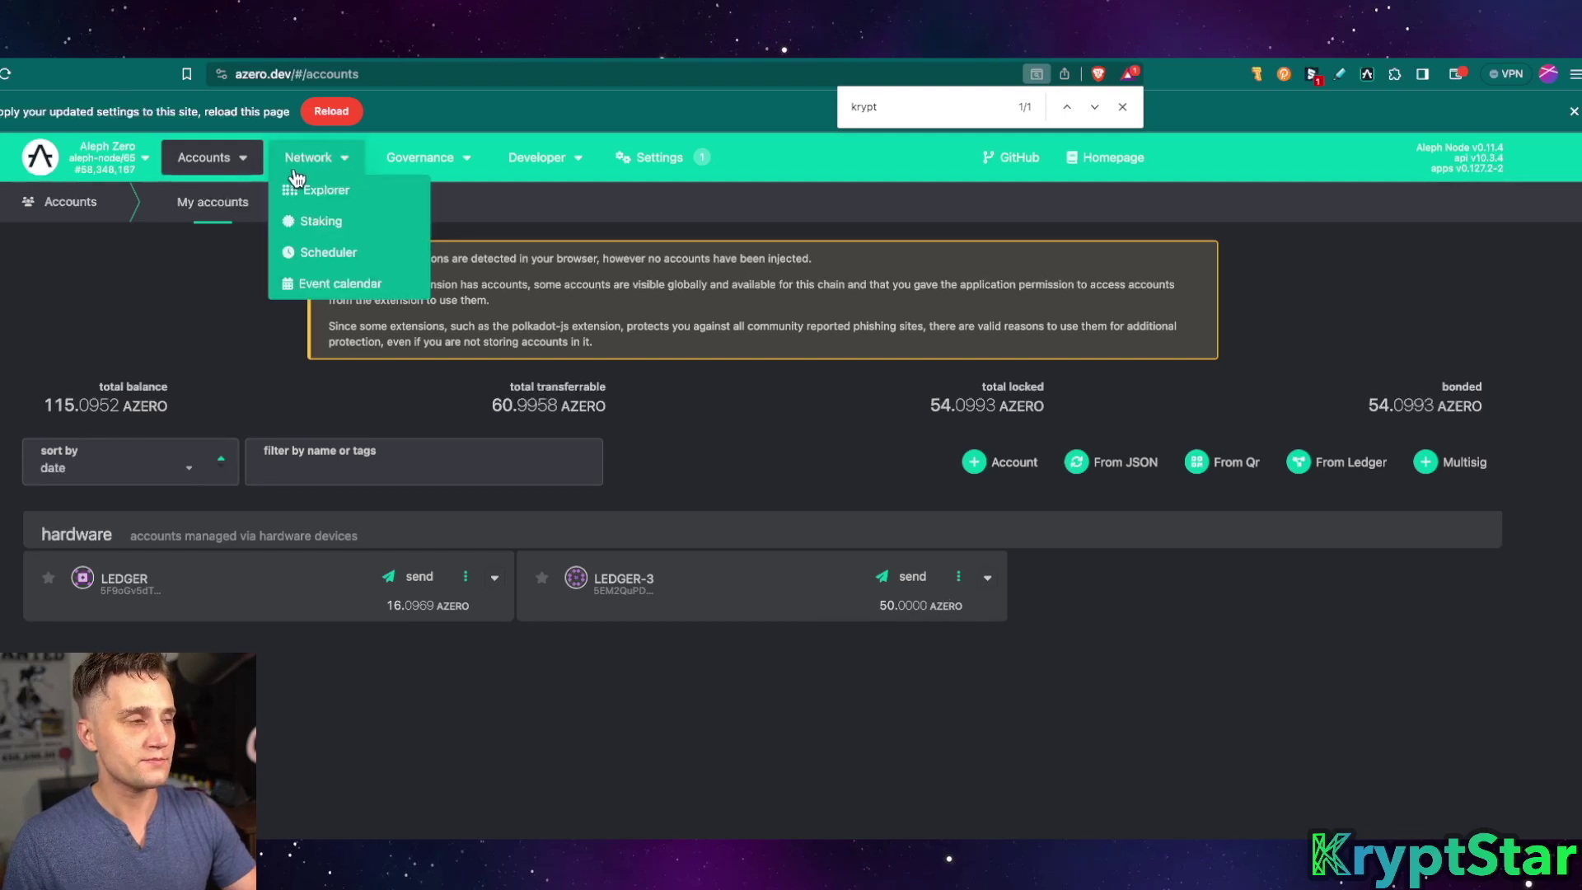
pyautogui.click(305, 232)
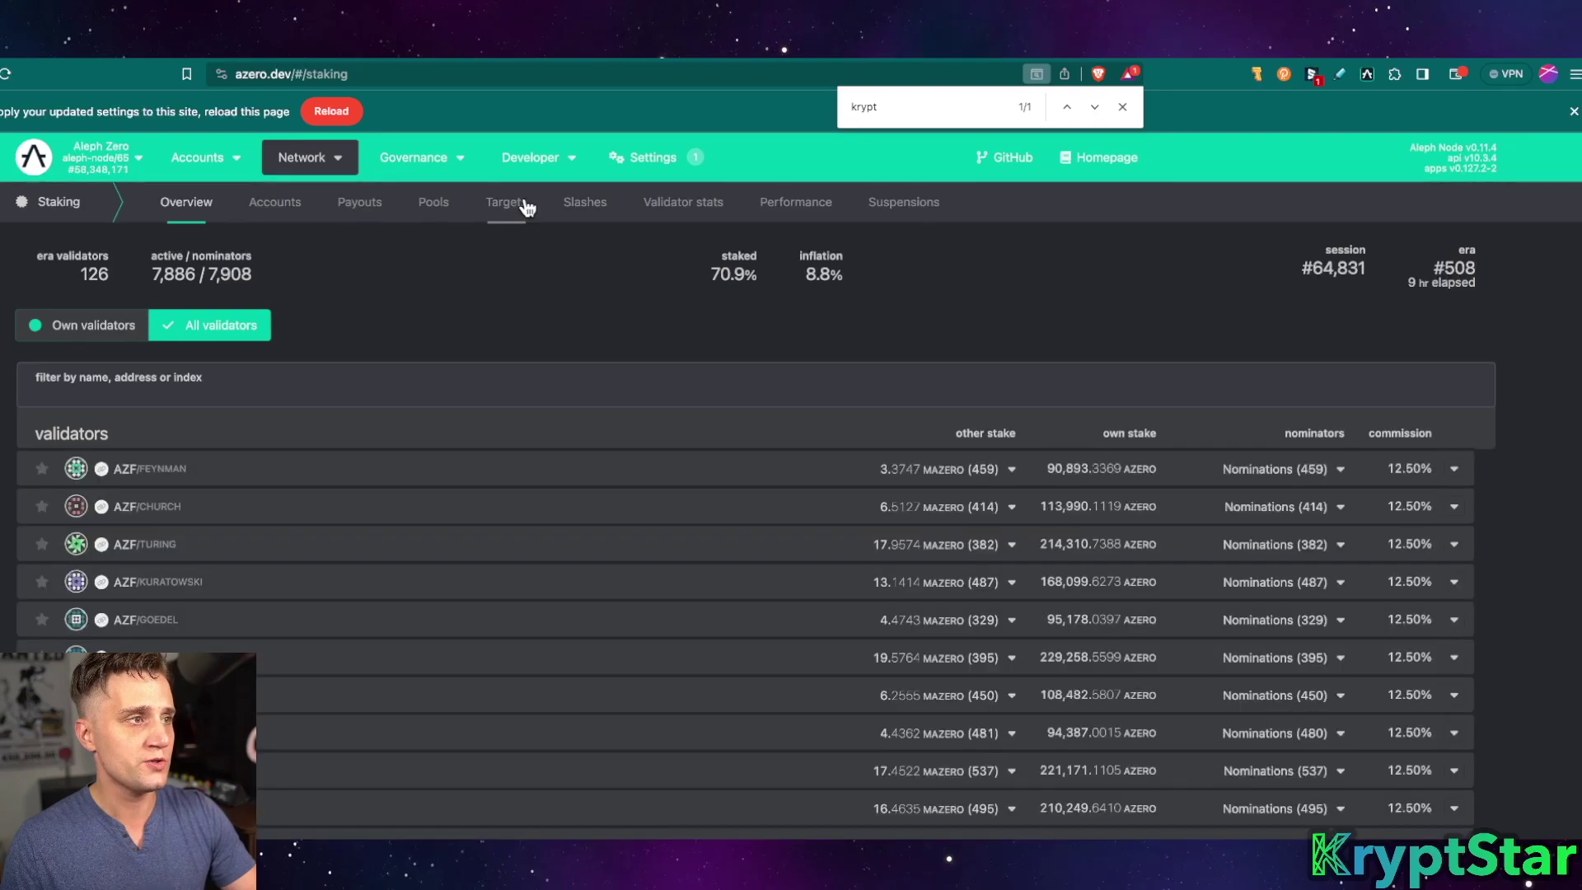
pyautogui.click(527, 207)
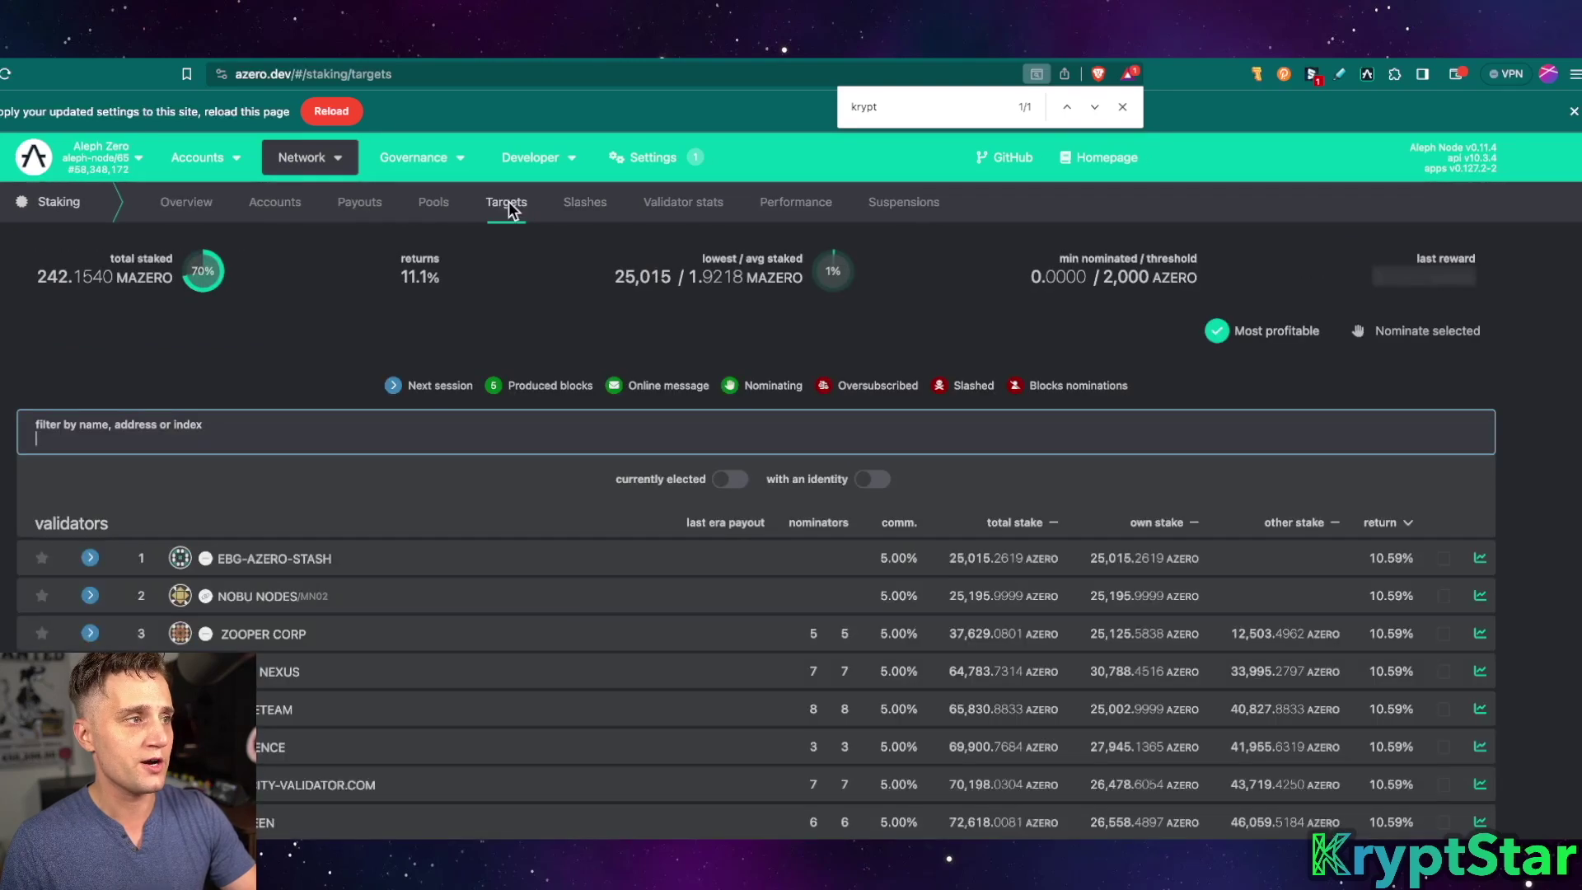
pyautogui.click(274, 203)
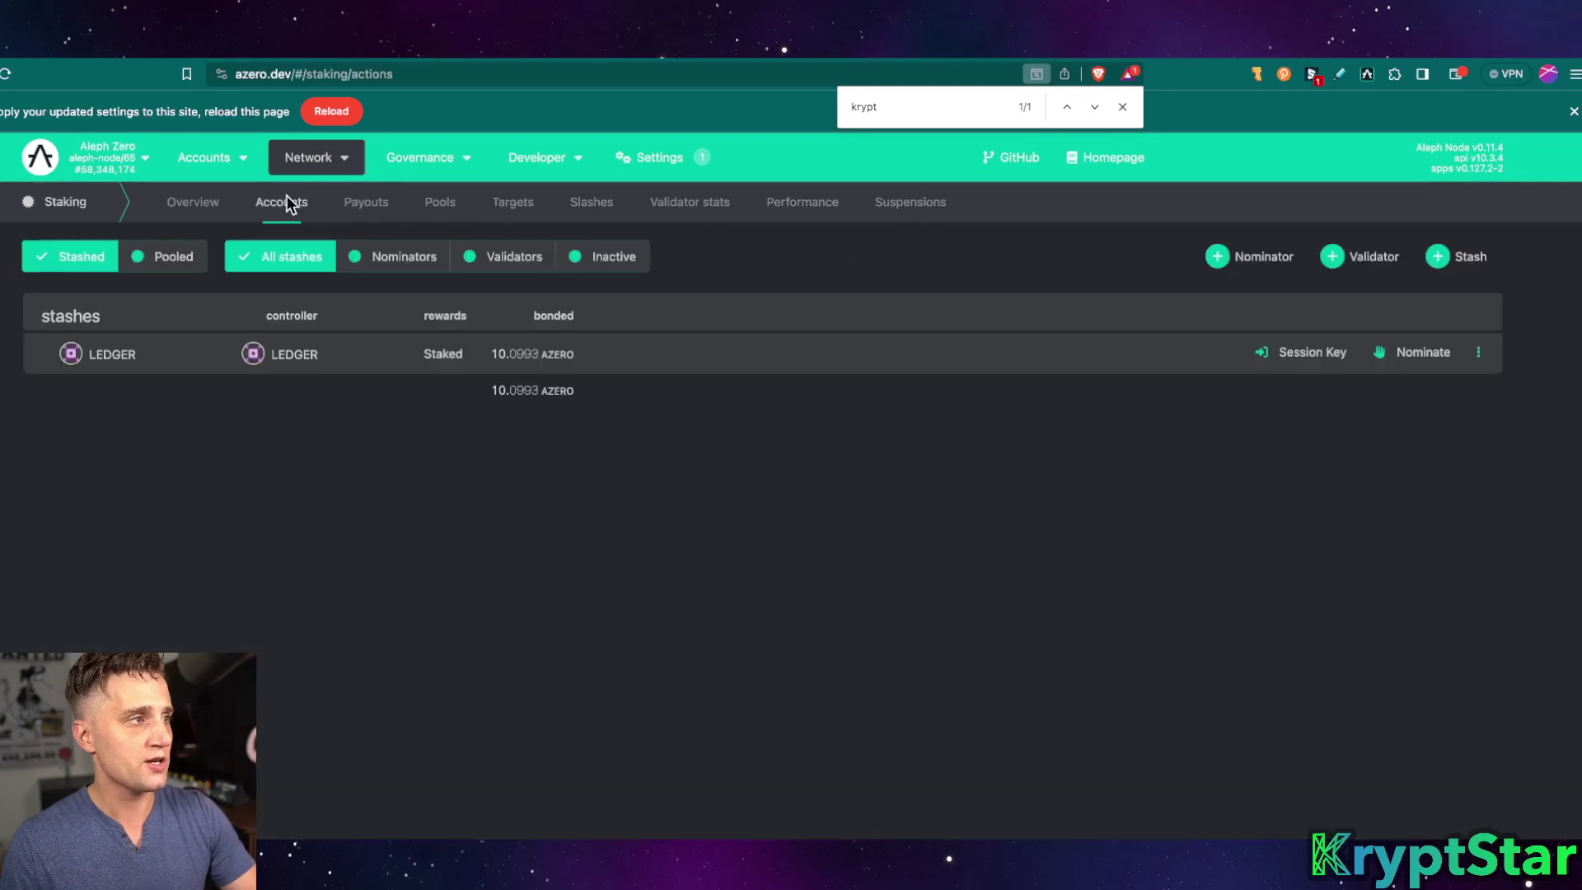
# - Bond 1 AZERO with LEDGER-3 as stash and controller, then sign and submit
pyautogui.click(1460, 262)
pyautogui.click(586, 273)
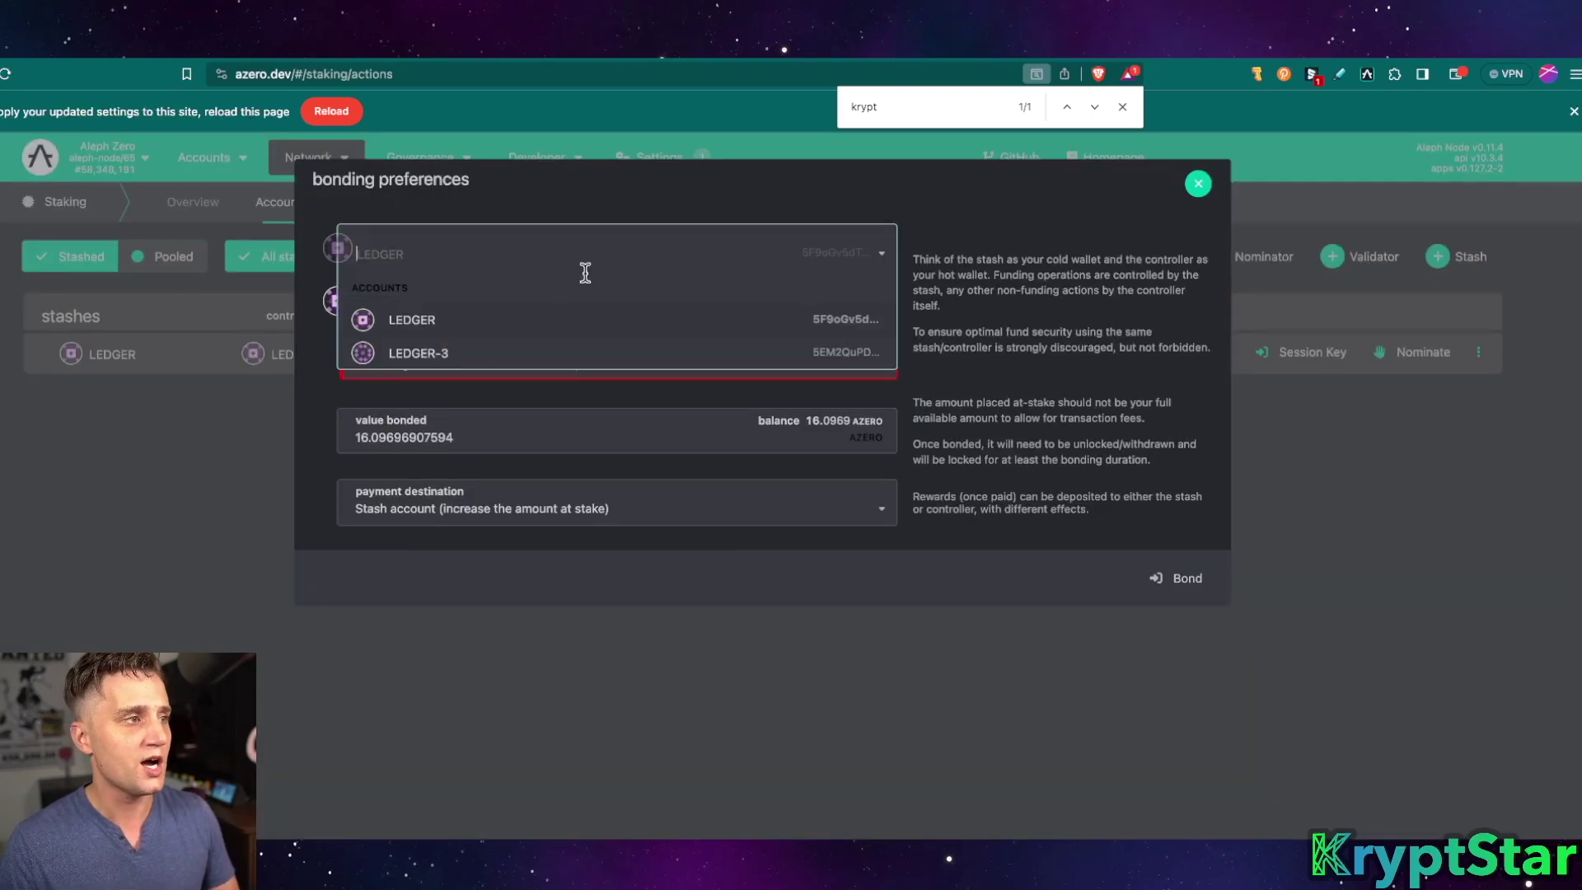
pyautogui.click(512, 353)
pyautogui.click(547, 318)
pyautogui.click(477, 405)
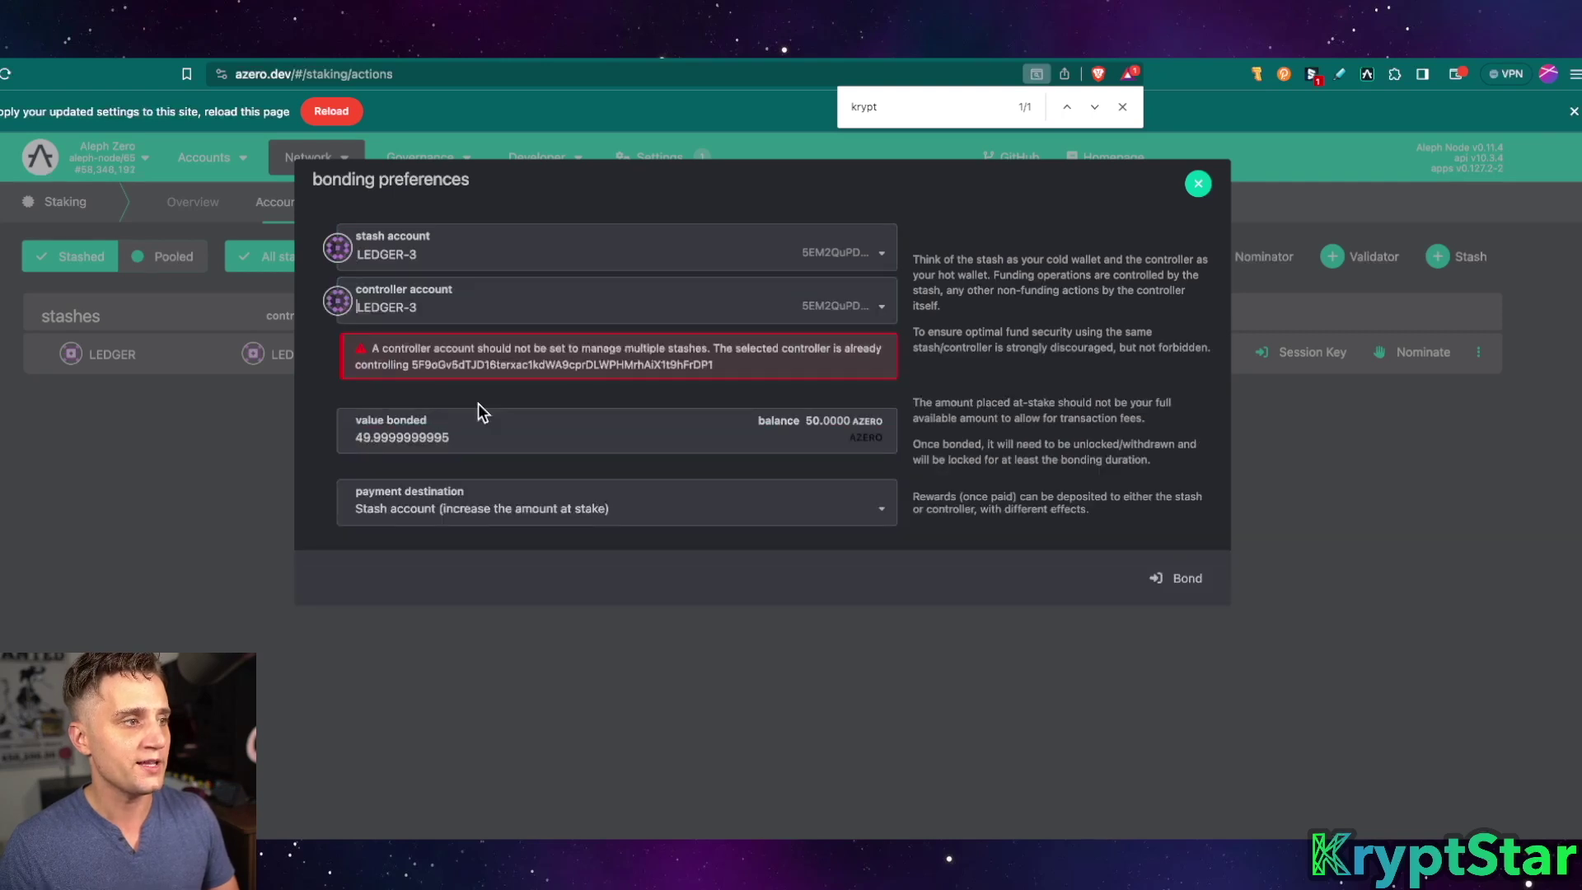
pyautogui.doubleClick(452, 457)
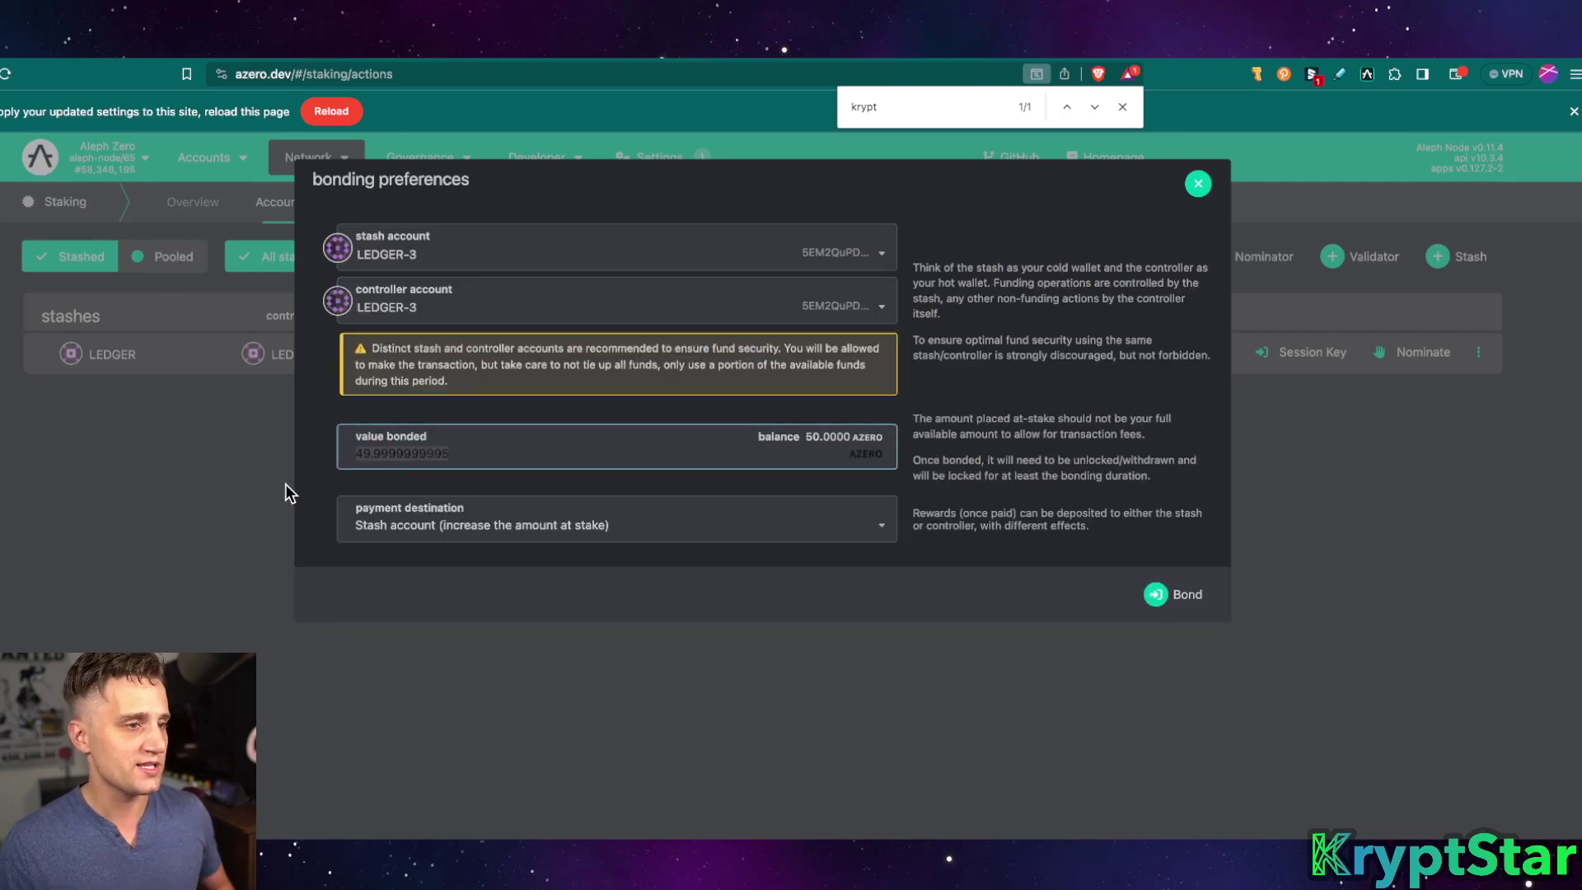
pyautogui.write('1')
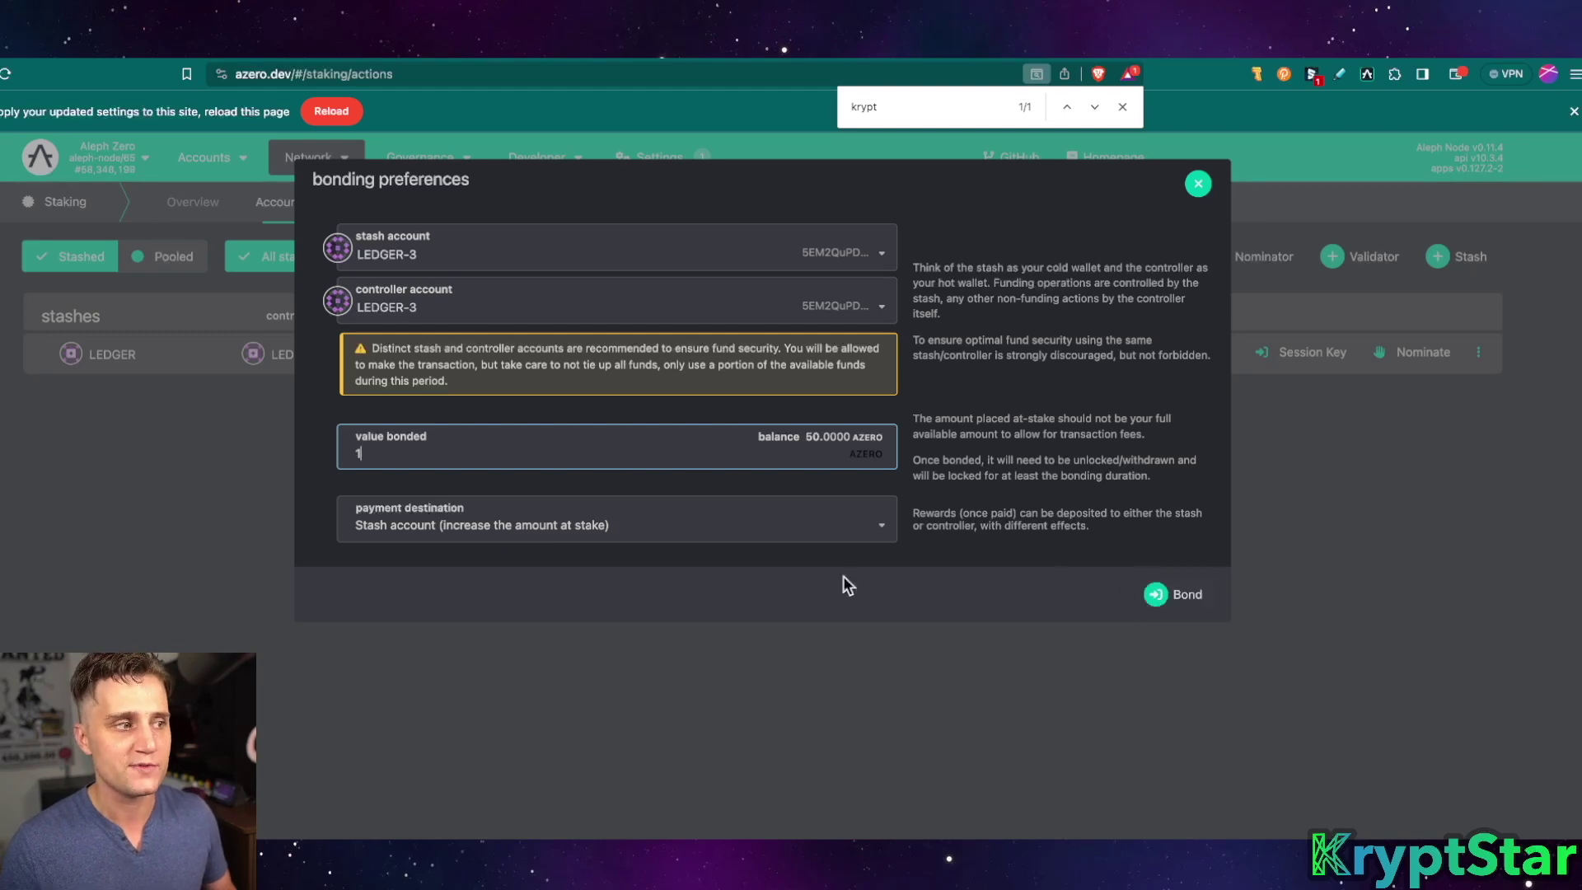
pyautogui.click(1184, 594)
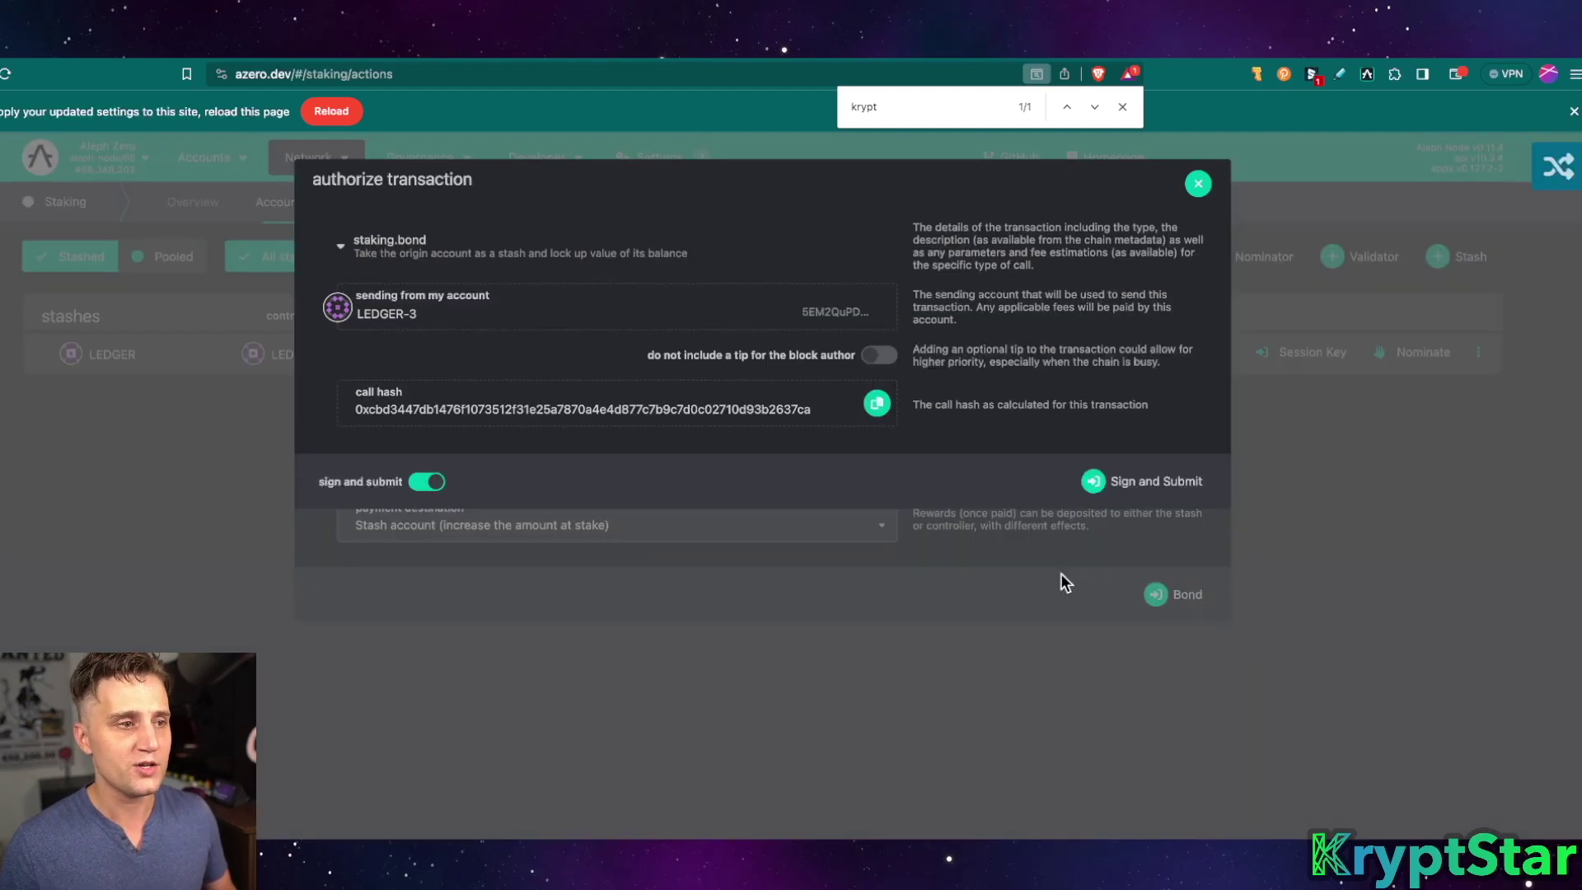
pyautogui.click(1114, 488)
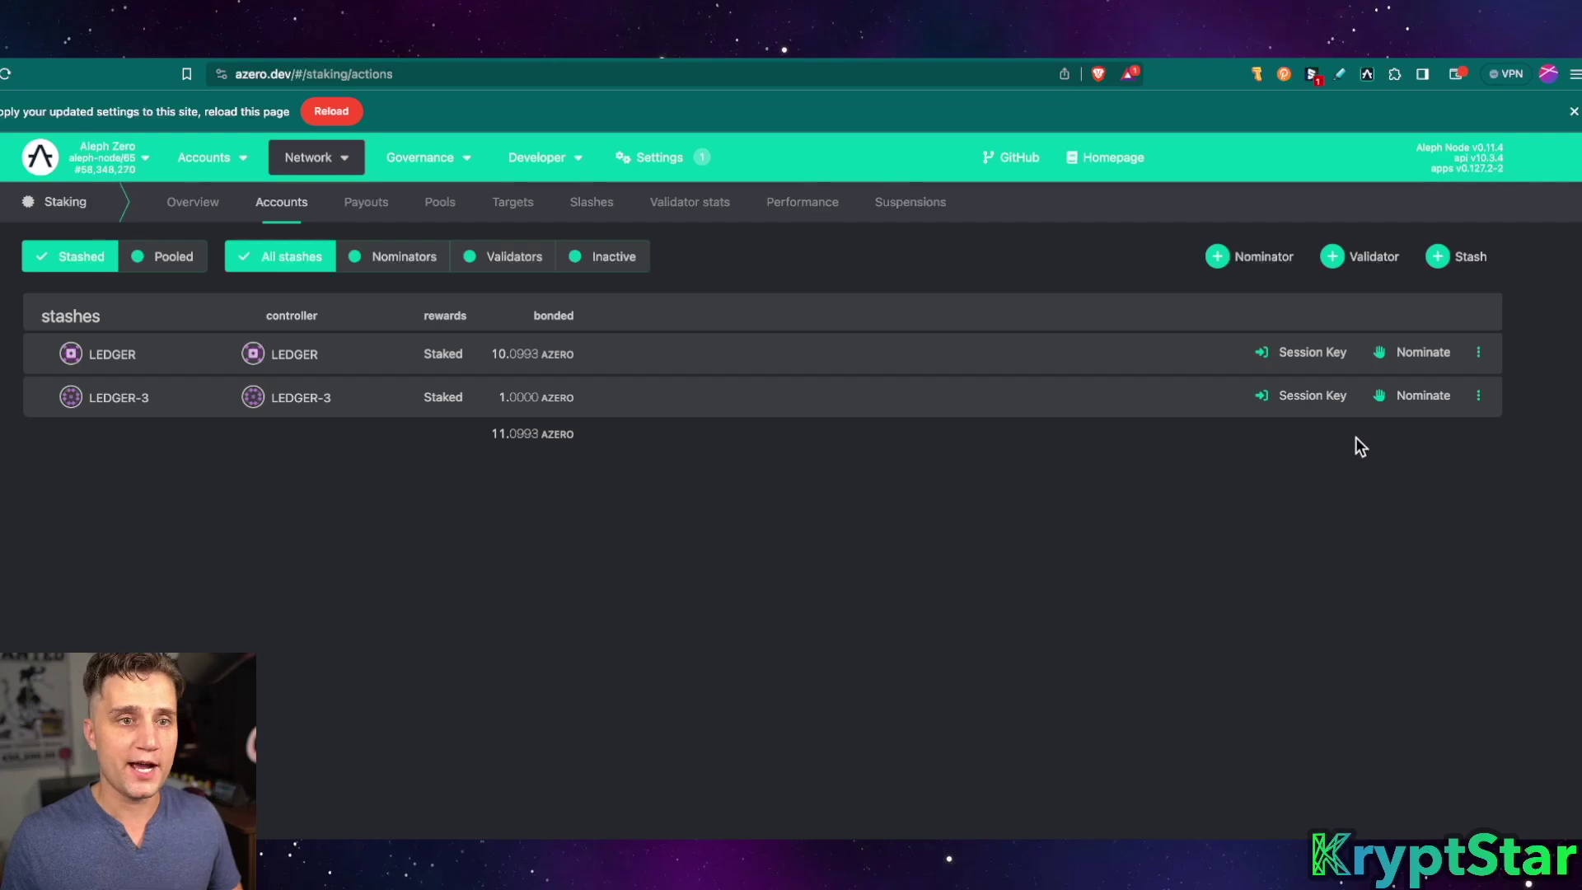
# - Nominate KRYPTSTAR STAKING for LEDGER-3, filtering validators by 'kryp'
pyautogui.click(1389, 395)
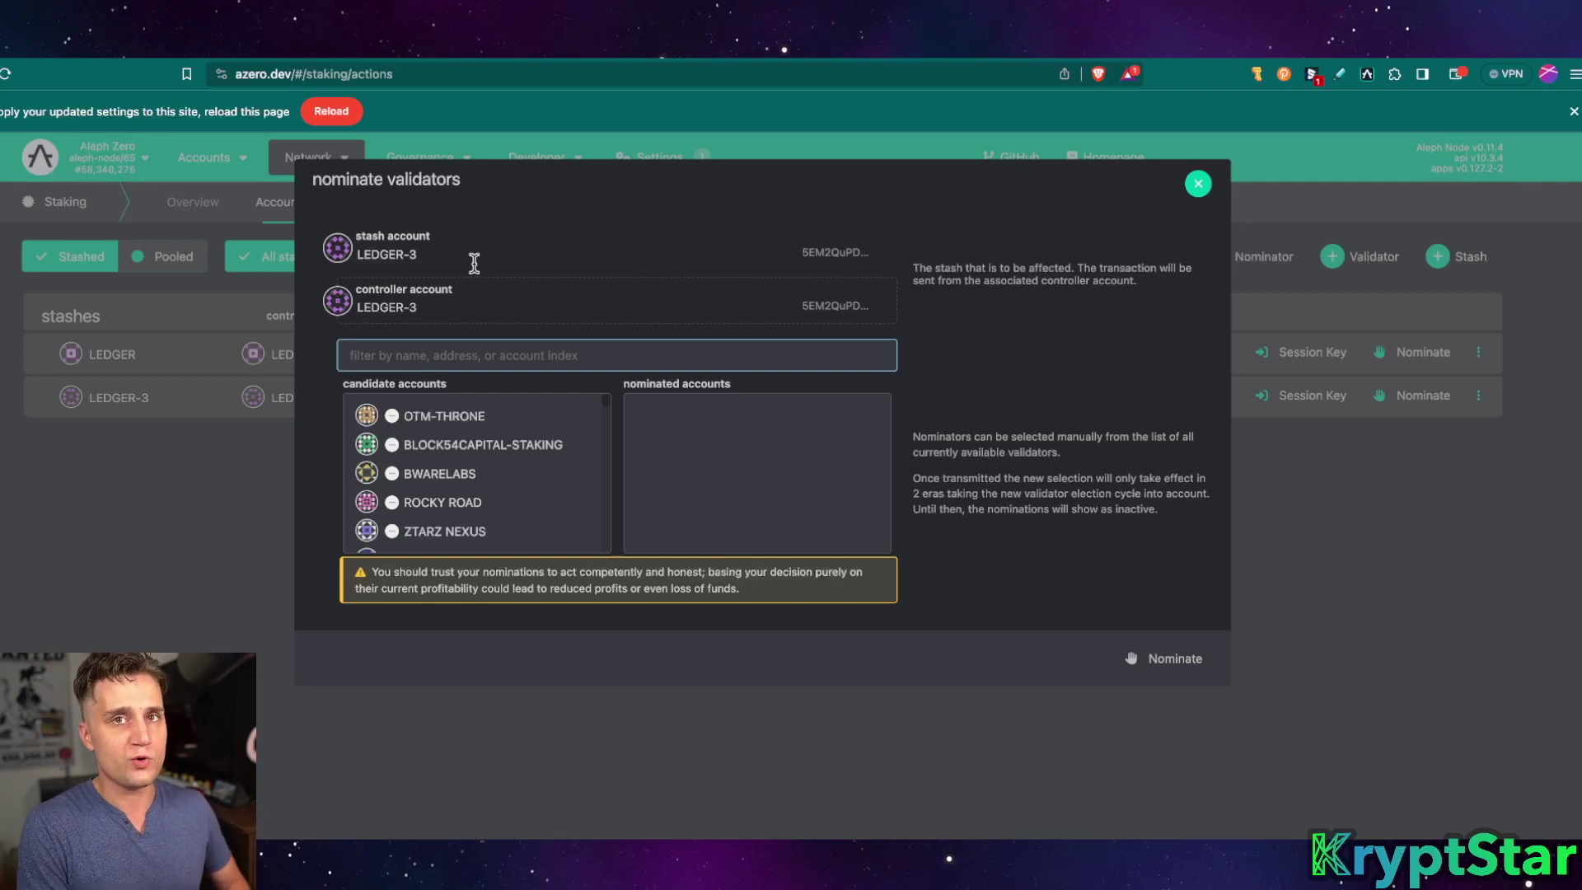
pyautogui.write('kryp')
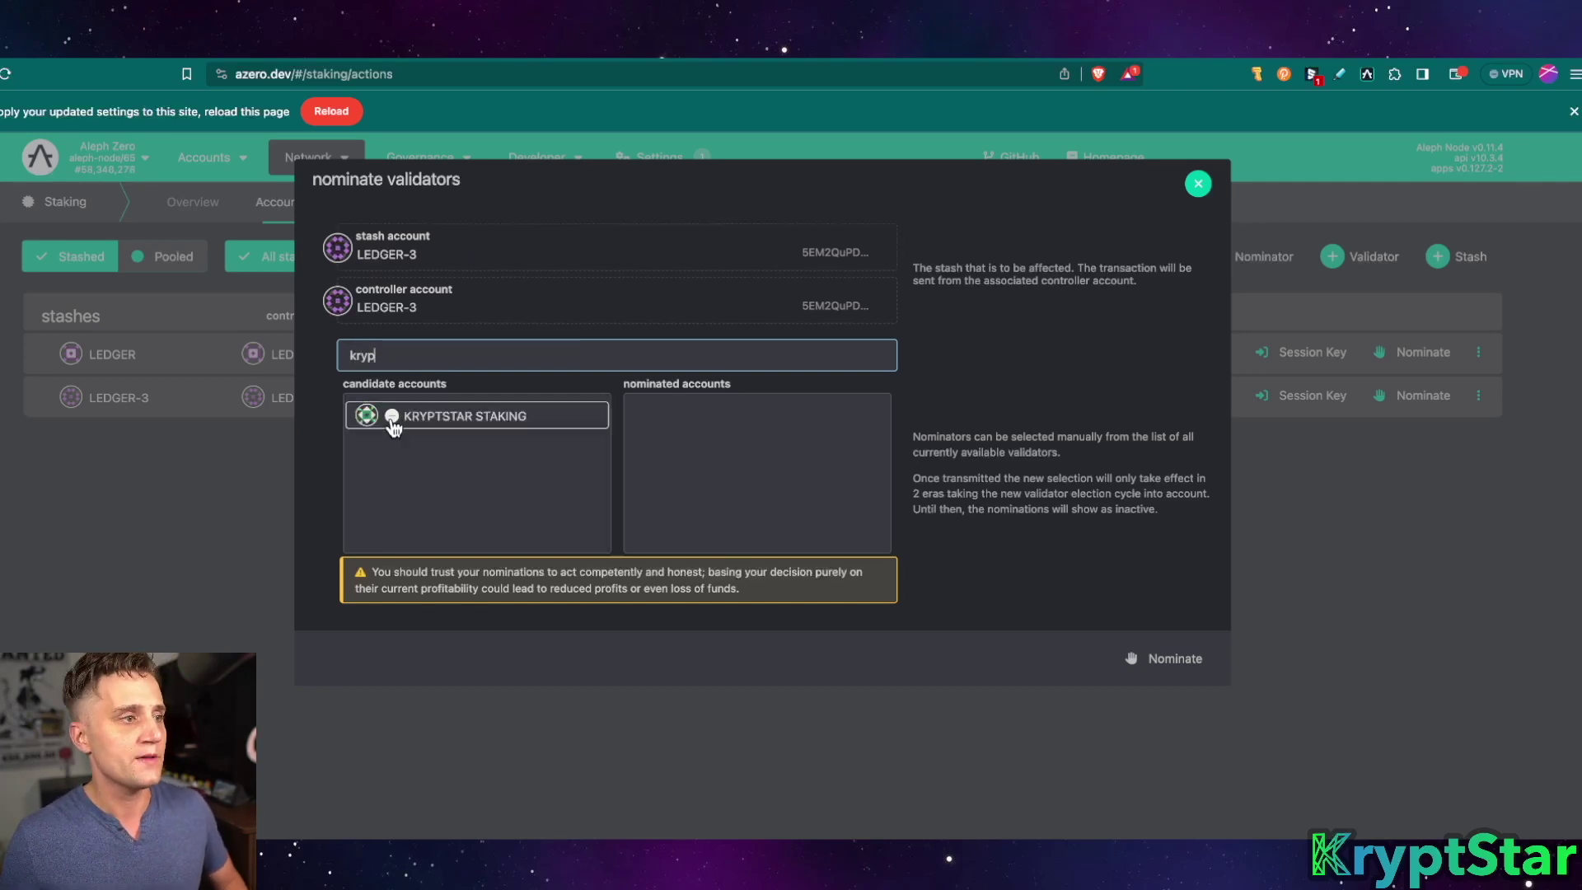
pyautogui.click(391, 418)
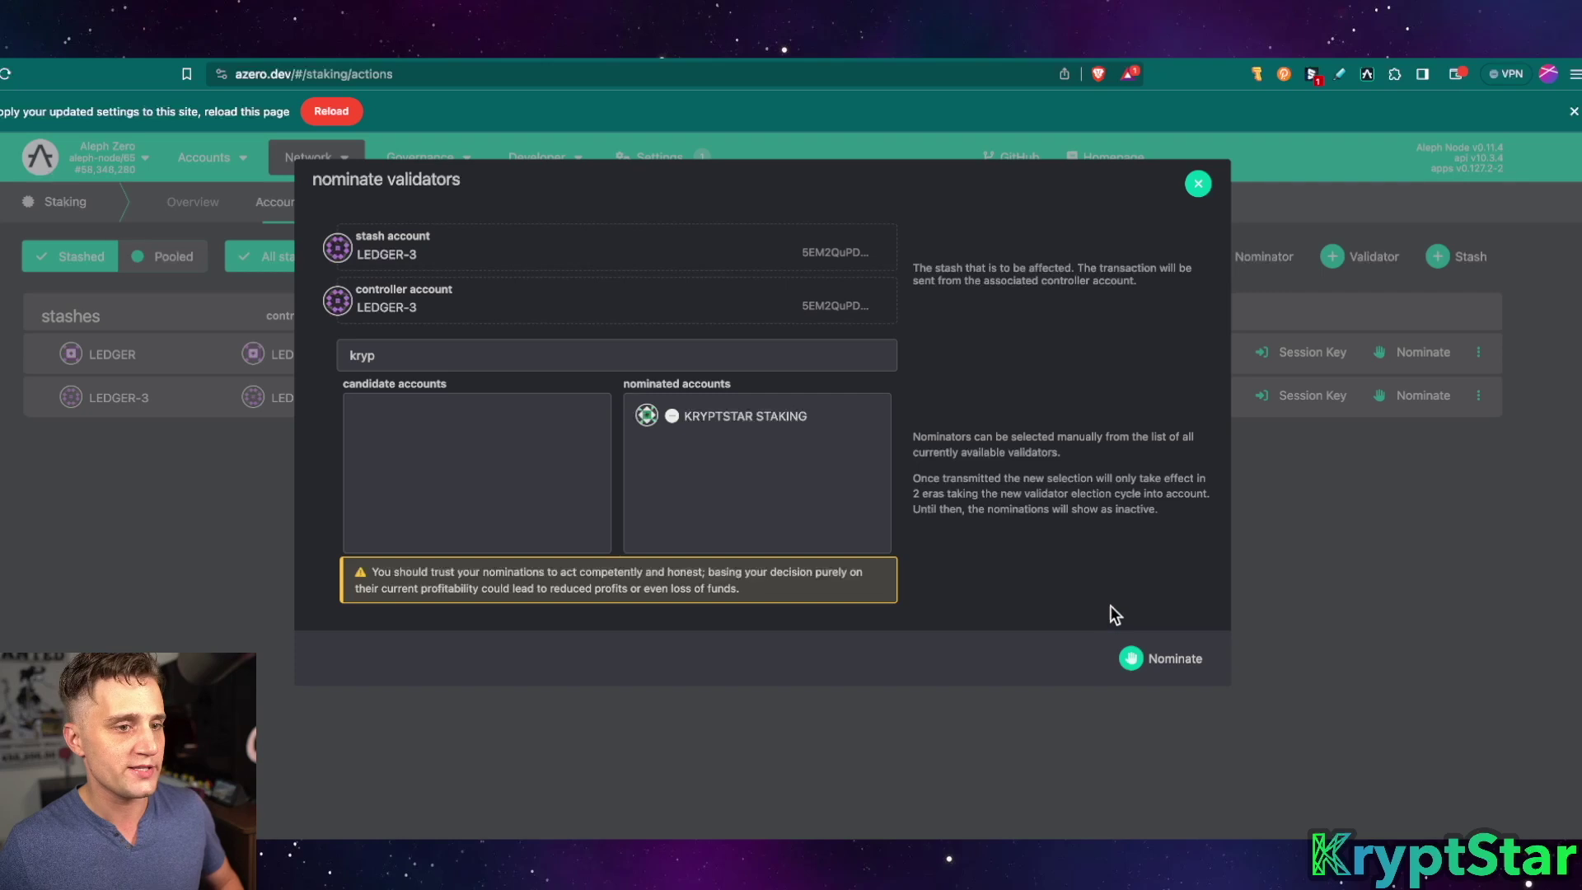
pyautogui.click(1154, 661)
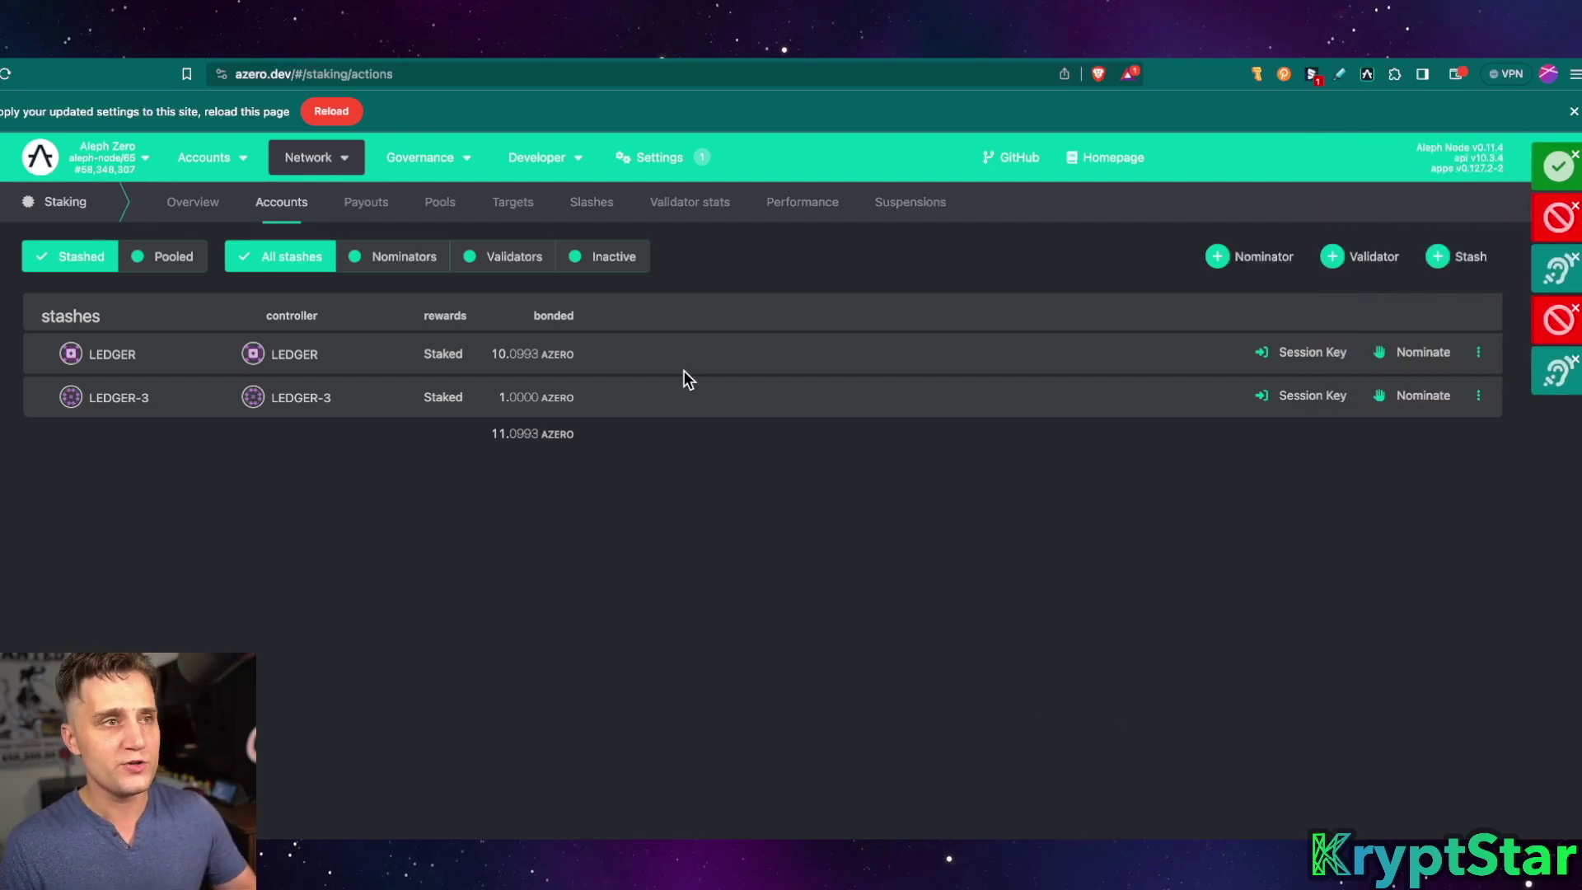
# - Join Kryptstar Staking Pool from the Pools tab with an initial value of 48
pyautogui.click(441, 206)
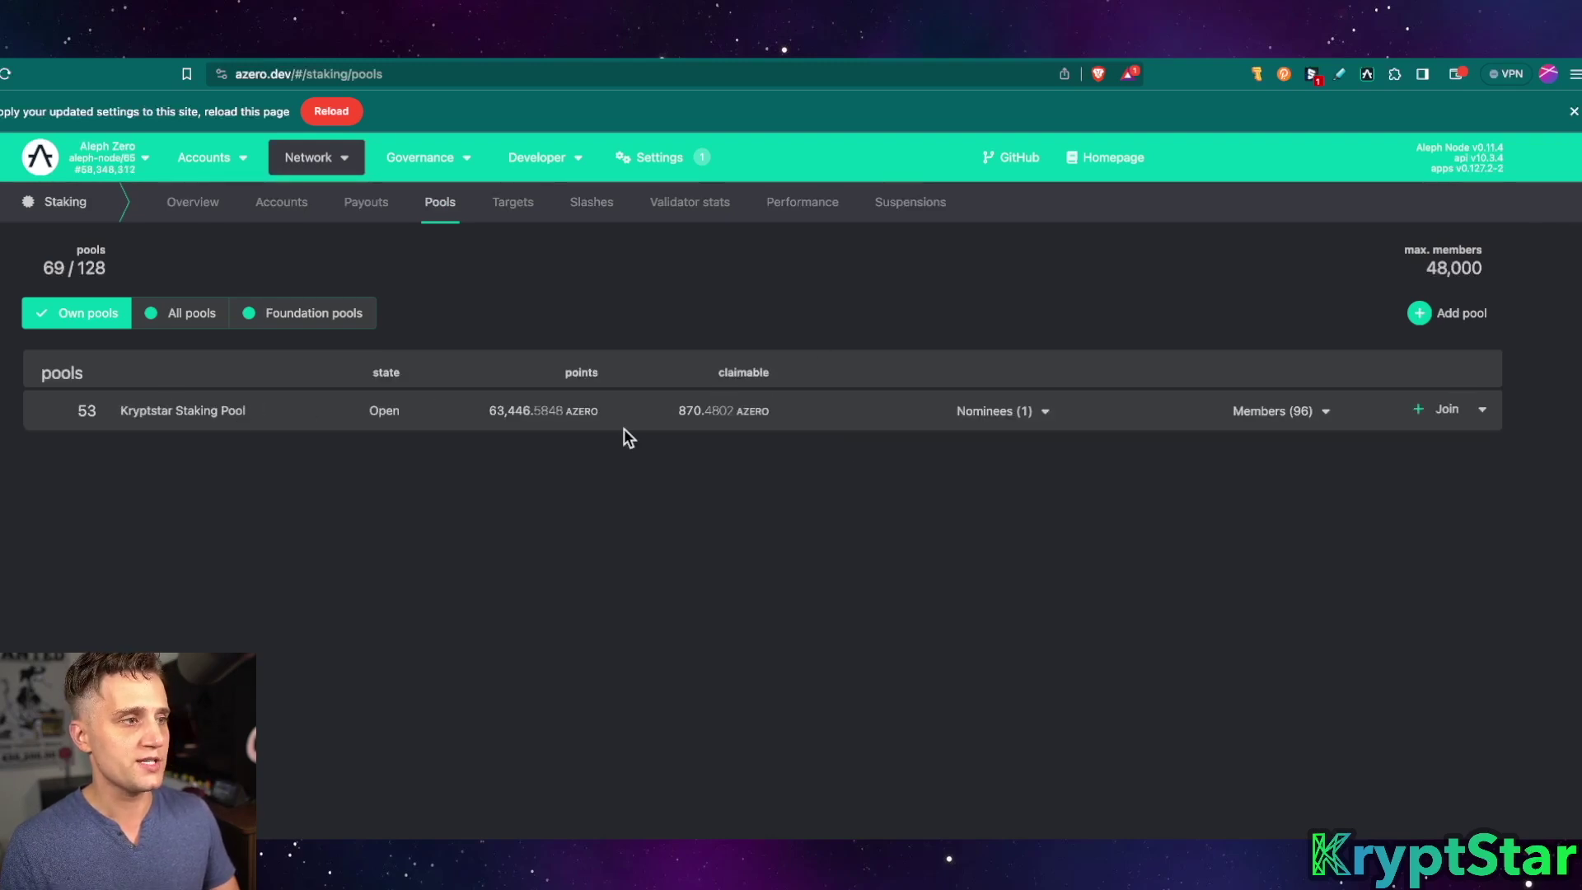
pyautogui.click(1435, 412)
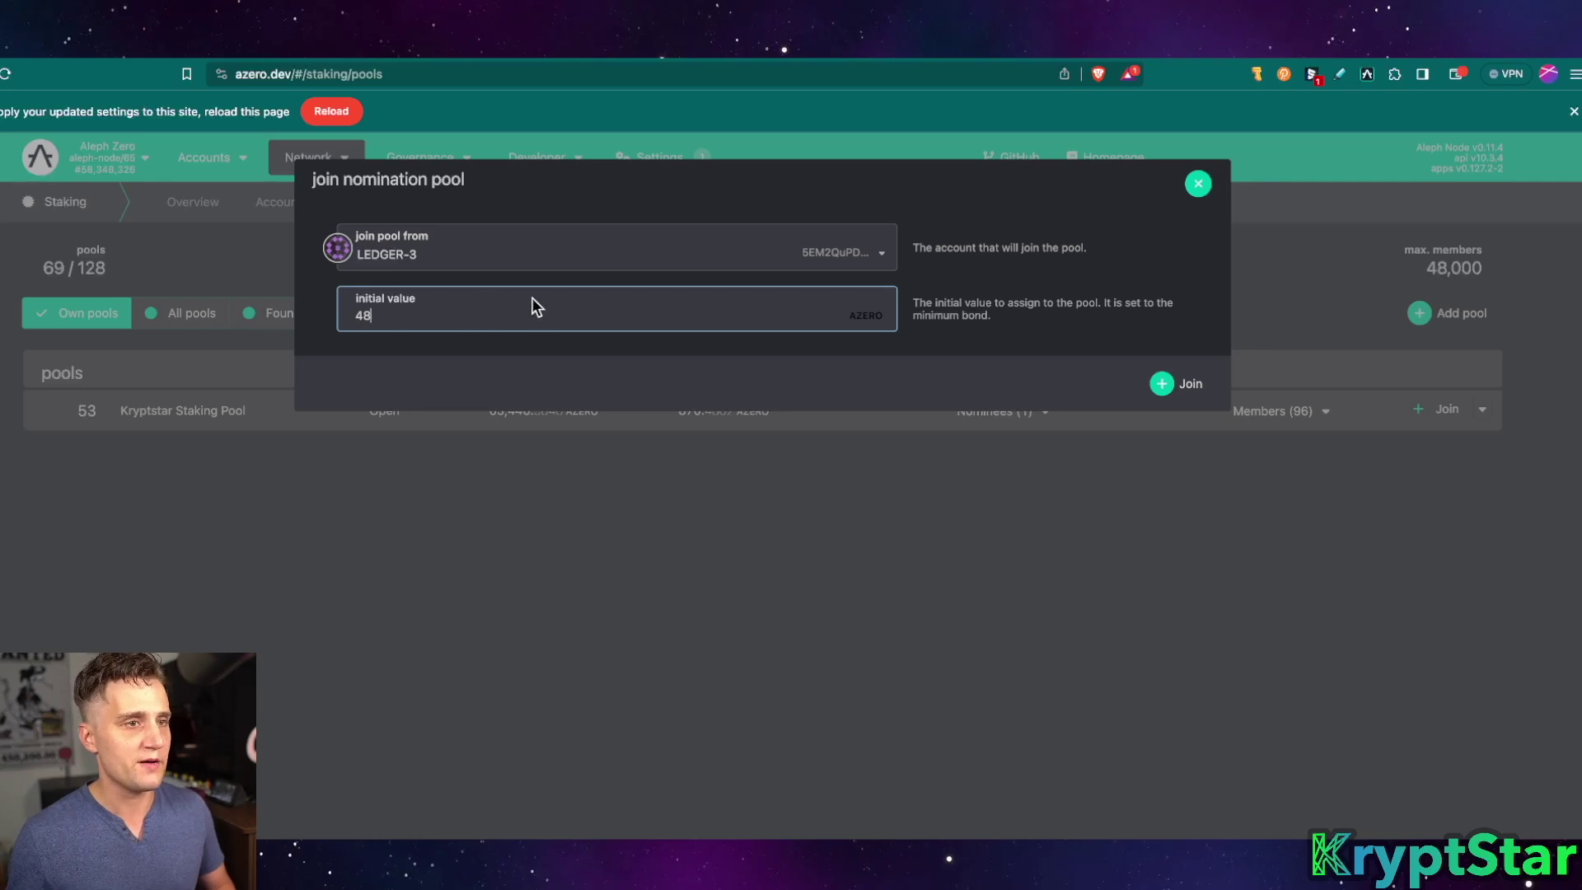
pyautogui.click(1105, 360)
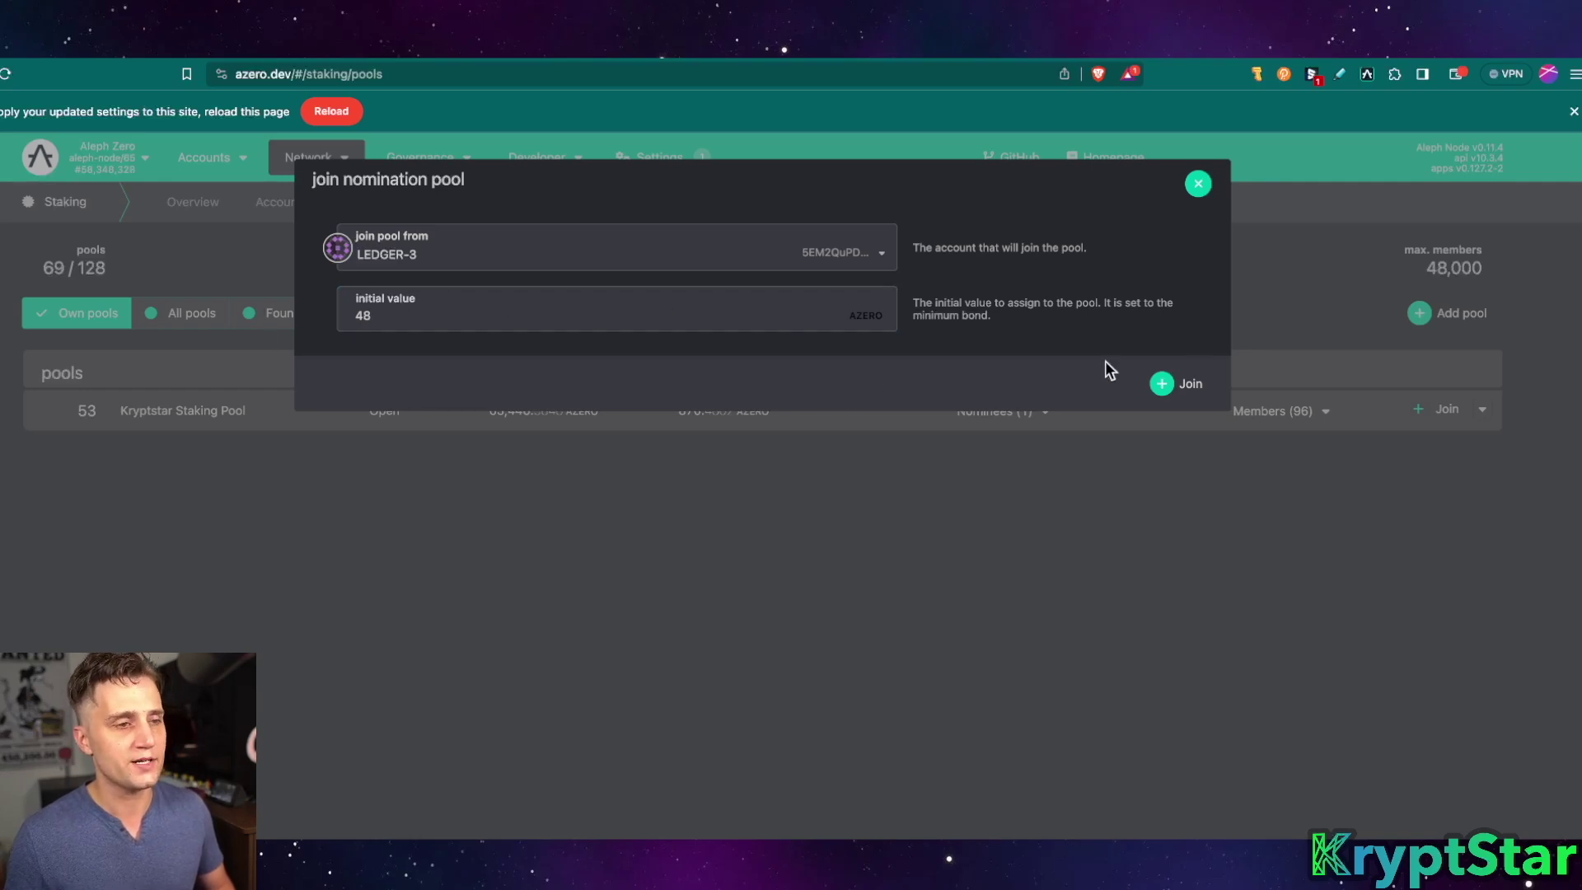
pyautogui.click(1178, 384)
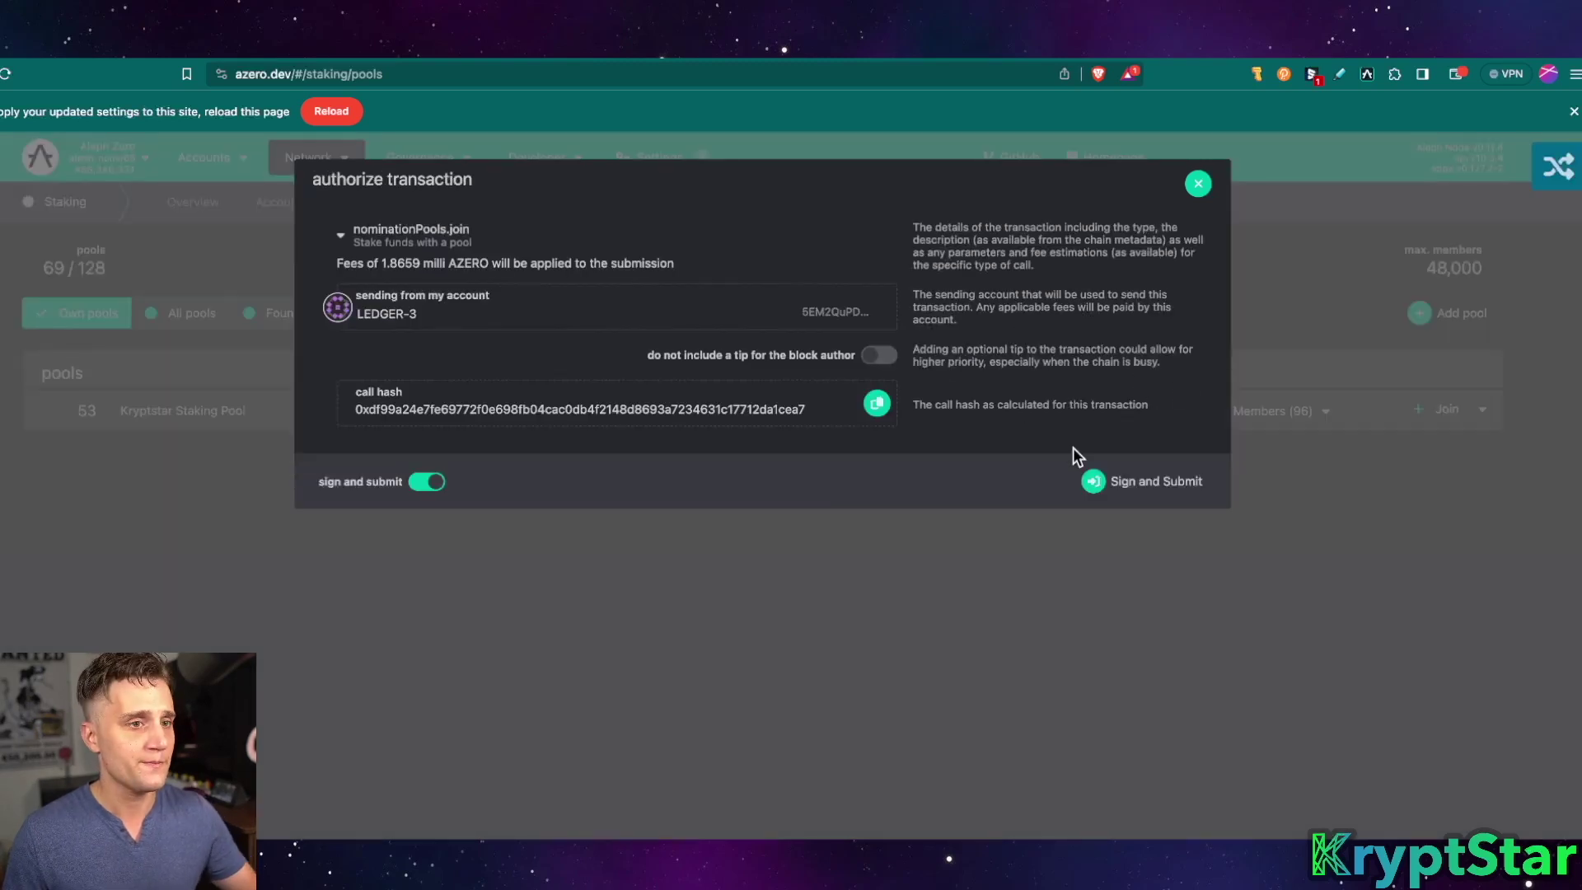
# - Sign and submit the 48 AZERO Kryptstar pool join transaction
pyautogui.click(1134, 485)
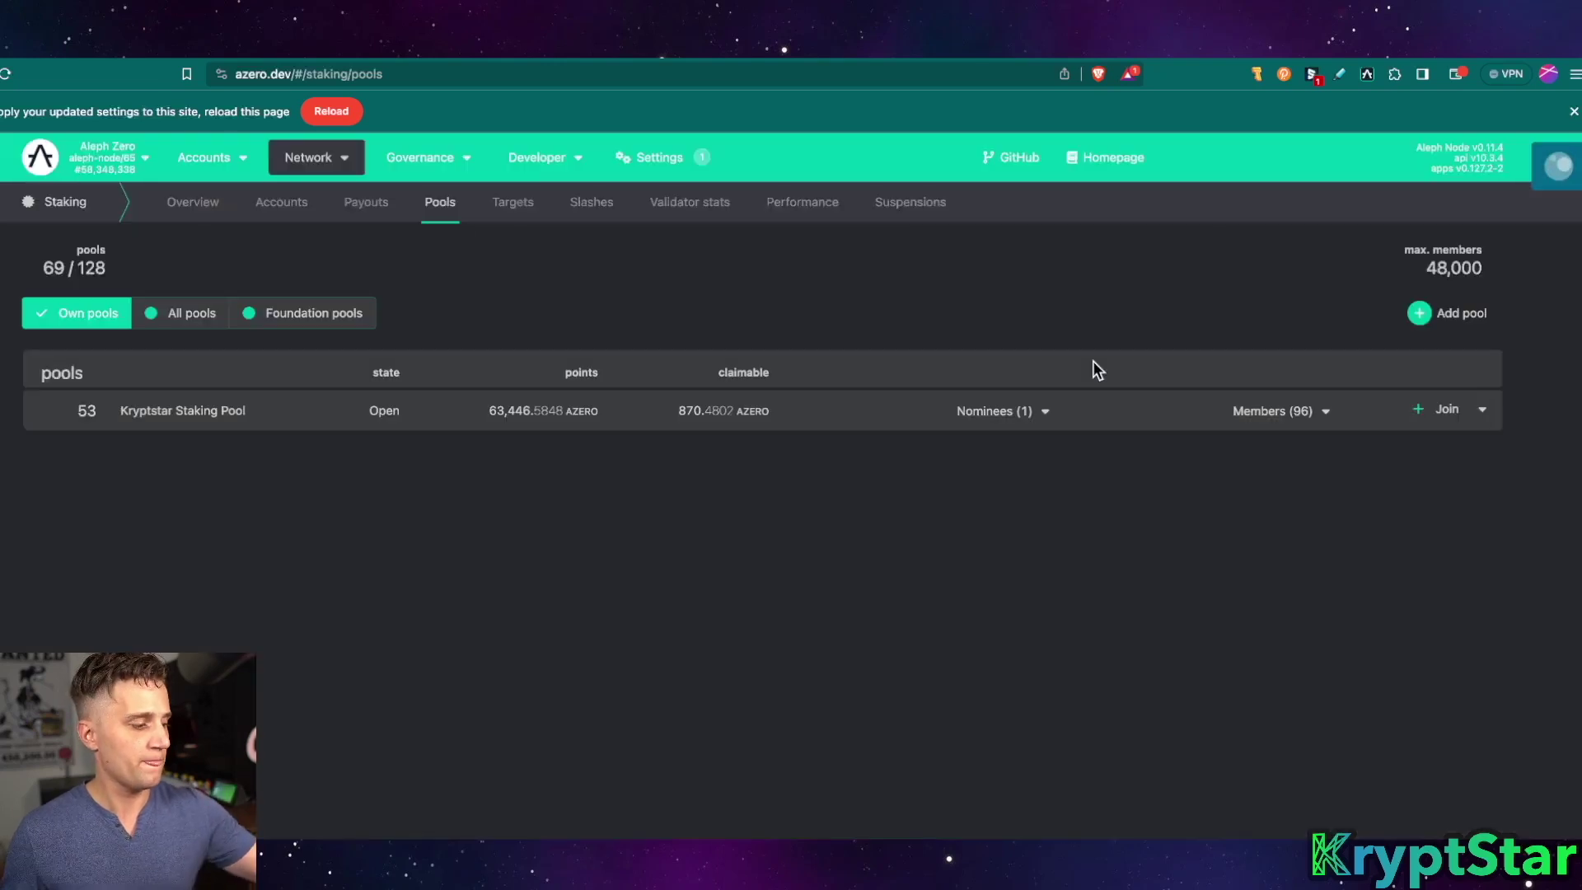